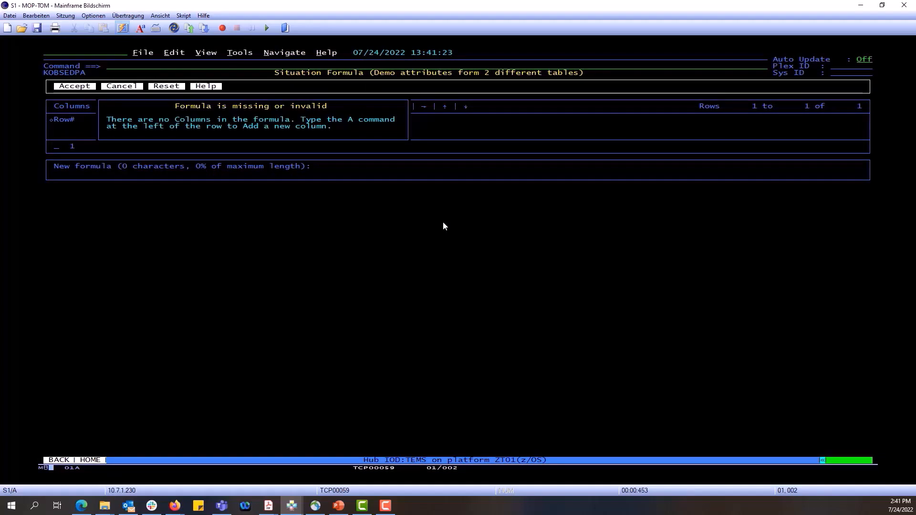
- Start adding a column to the empty situation formula and choose the DB2 Parameters table for the attribute comparison
key(Tab)
key(Tab)
key(Tab)
key(Return)
text(a)
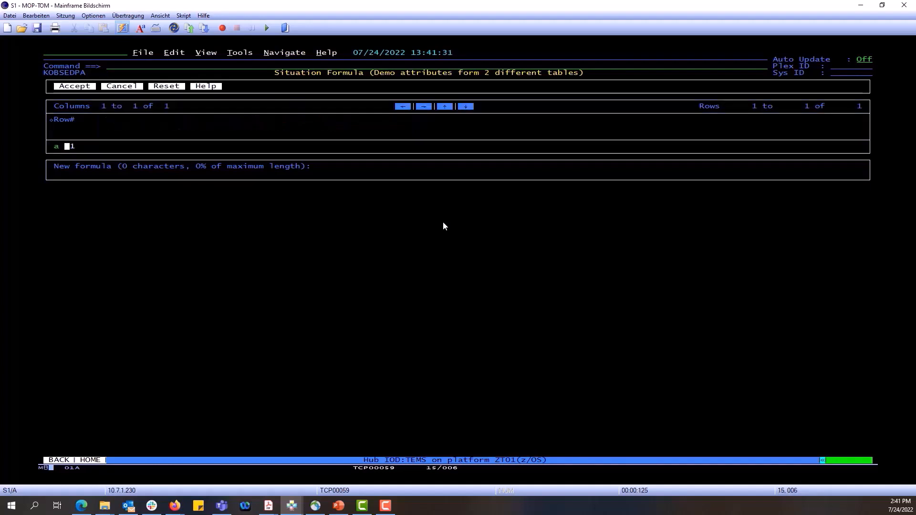
key(Return)
click(465, 141)
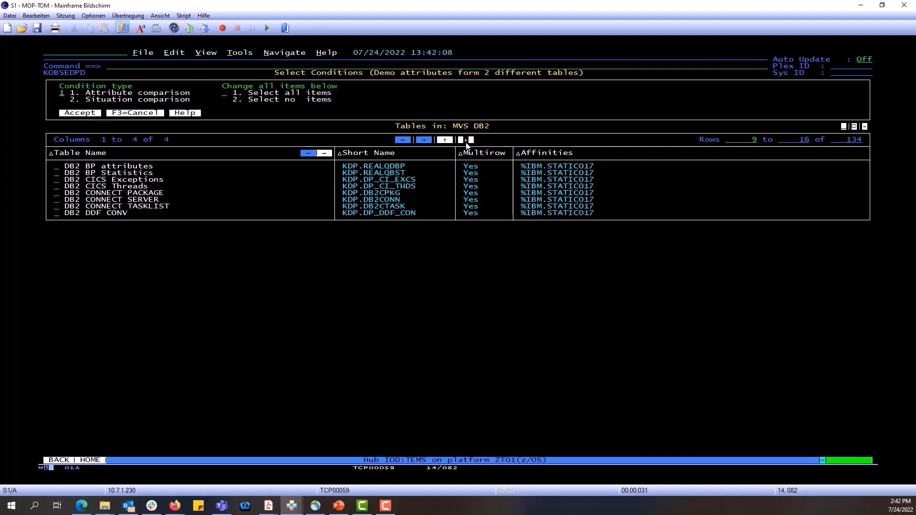
click(466, 142)
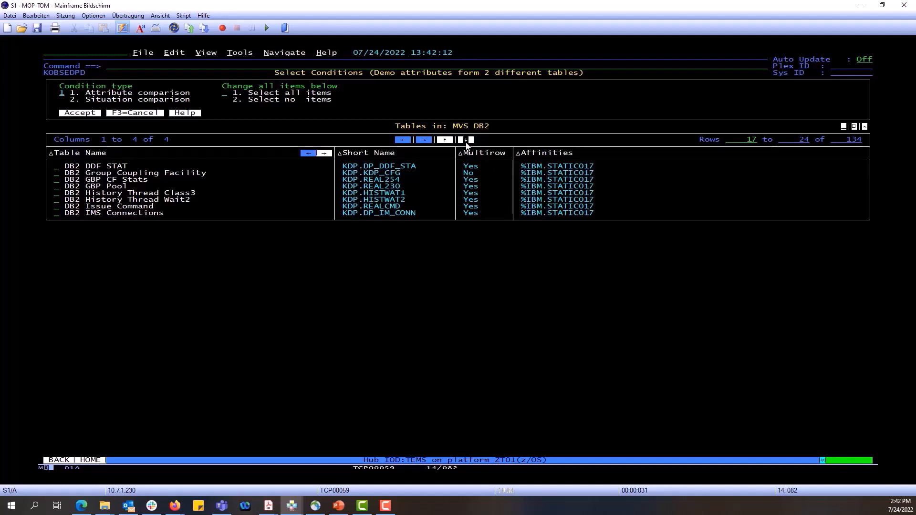
click(466, 142)
double_click(57, 200)
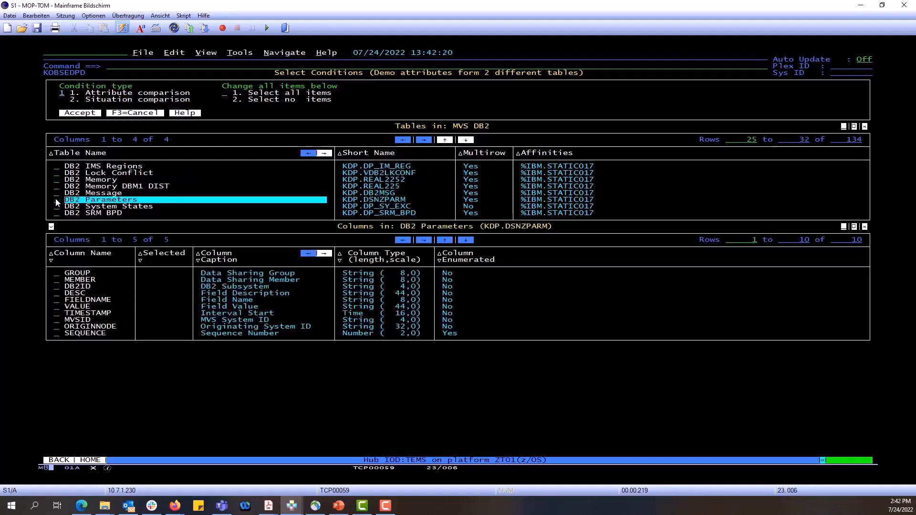
- Select the DB2ID column of DB2 Parameters and accept it as a formula attribute
click(57, 287)
text(s)
key(Return)
click(79, 114)
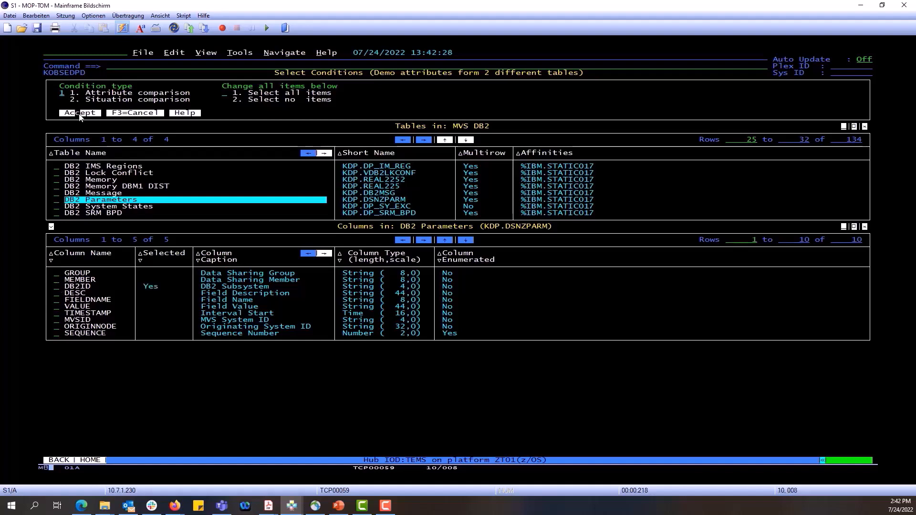
key(Return)
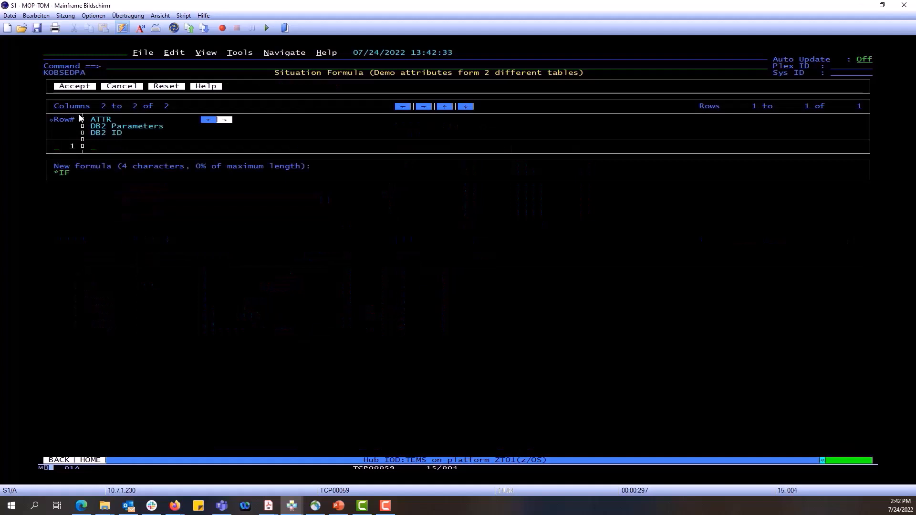
- Add another attribute column to the formula, using HOURS from the Local Time table
text(a)
key(Return)
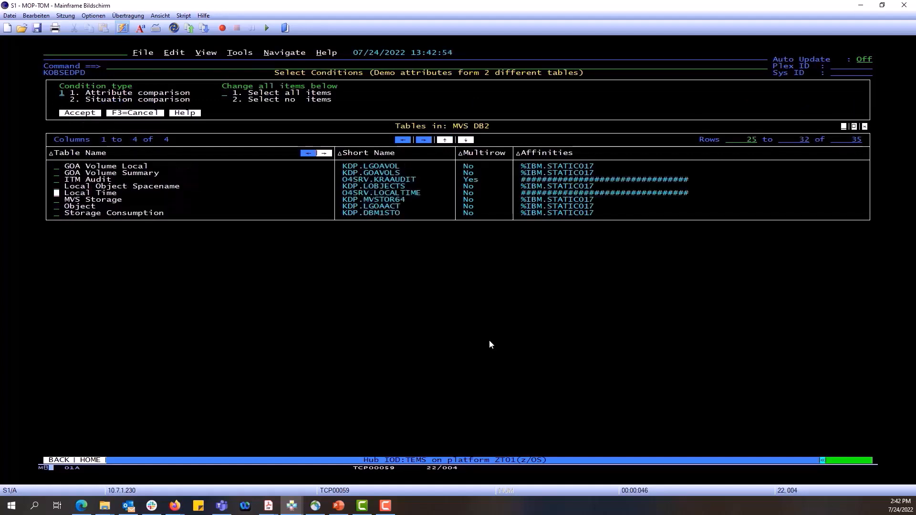
text(s)
key(Return)
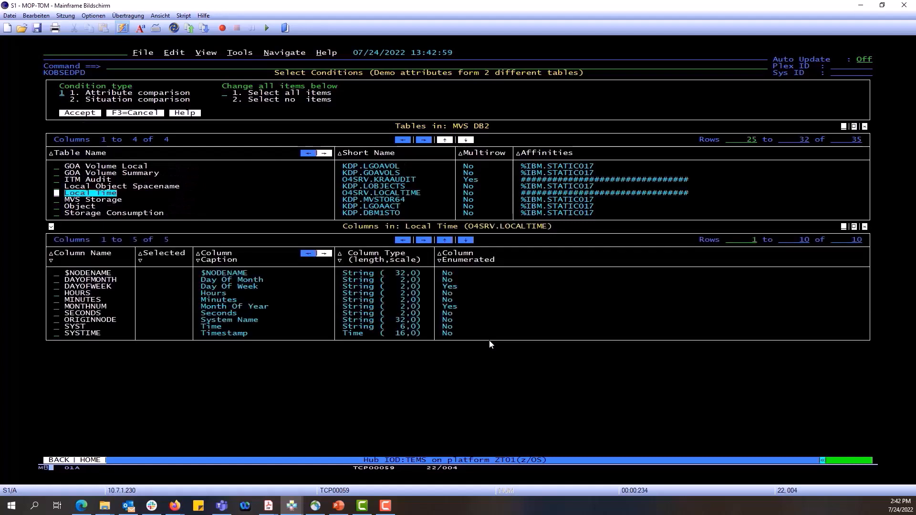
click(56, 294)
key(Return)
click(80, 114)
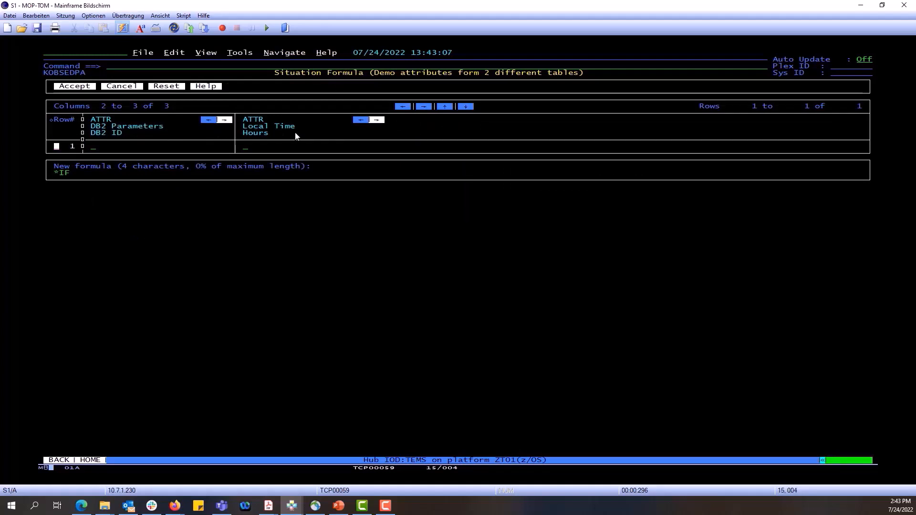
- Set the DB2 ID condition in row 1 to VALUE == DBB1
click(93, 148)
text(e)
key(Return)
text(DBB1)
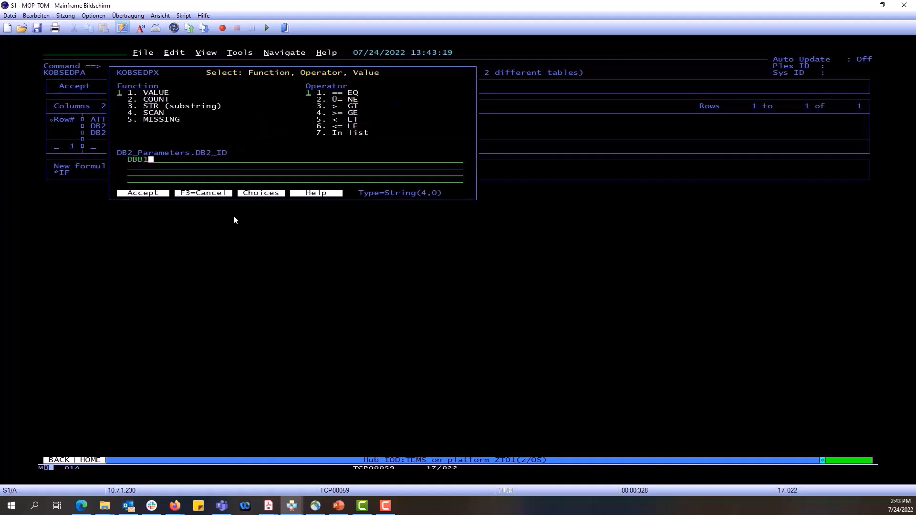
click(142, 193)
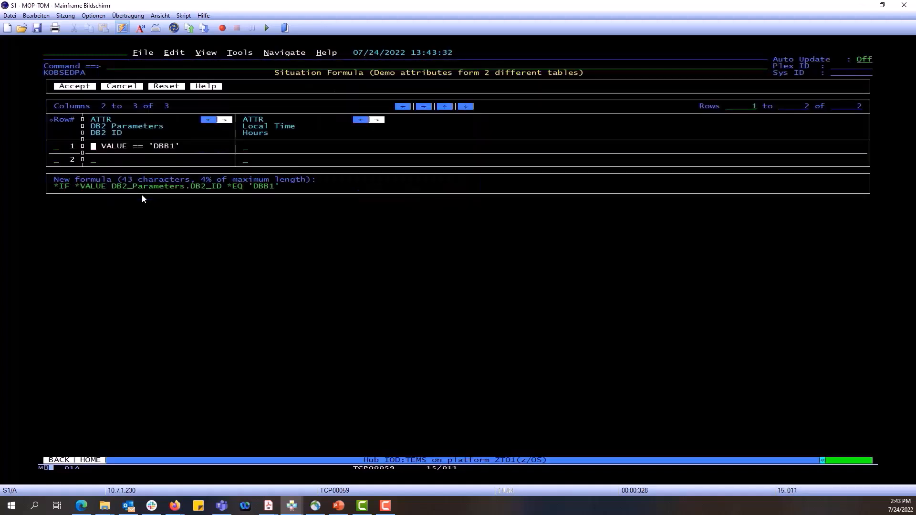
- Set the Local Time Hours condition in row 1 to VALUE >= 08 and accept the finished formula
click(246, 148)
key(Return)
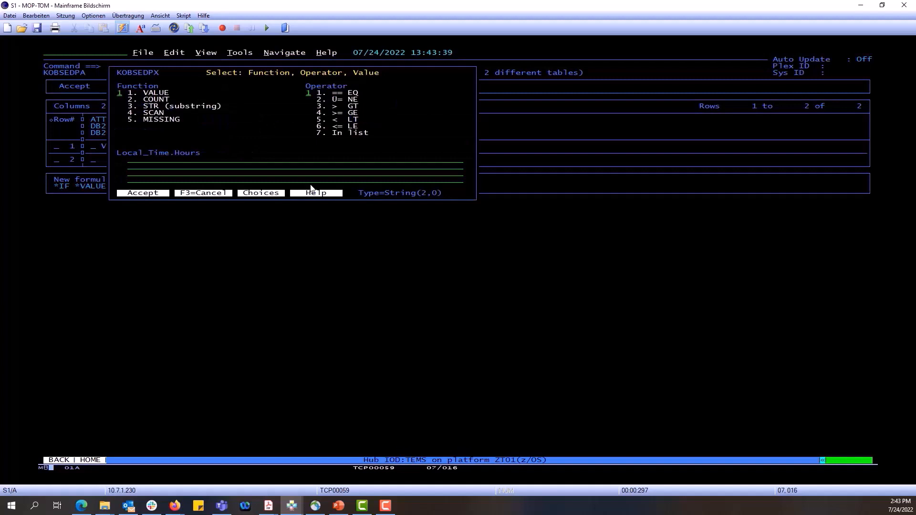
click(307, 95)
key(Tab)
text(08)
click(148, 194)
key(Return)
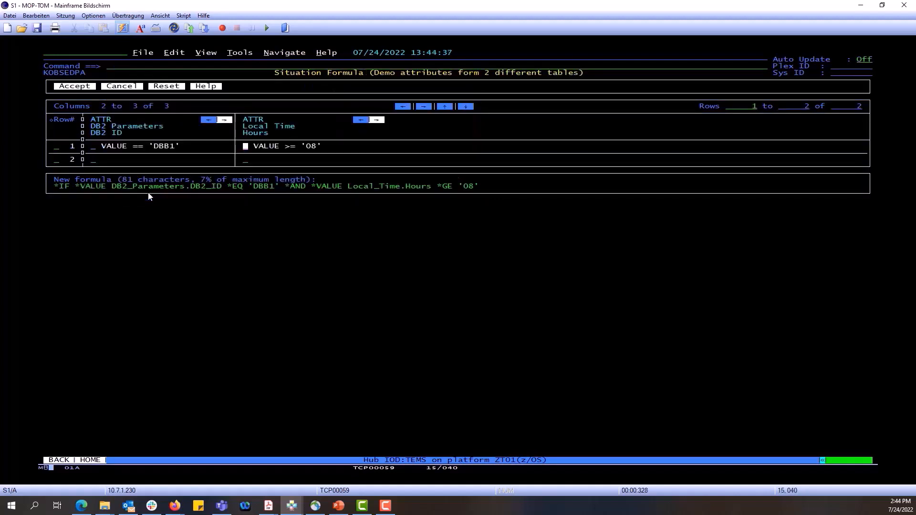
click(73, 90)
key(Return)
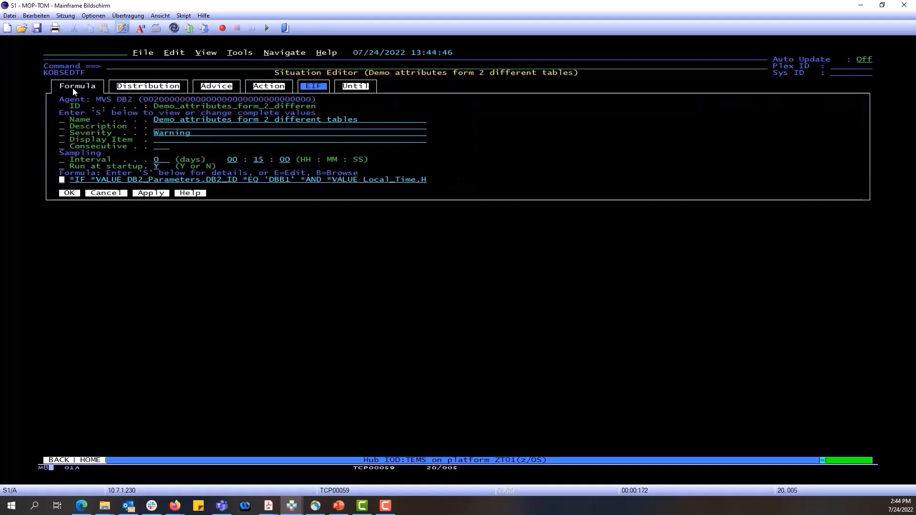
- Create a System Command action for the situation and start its command text with a hyphen
click(269, 86)
key(Return)
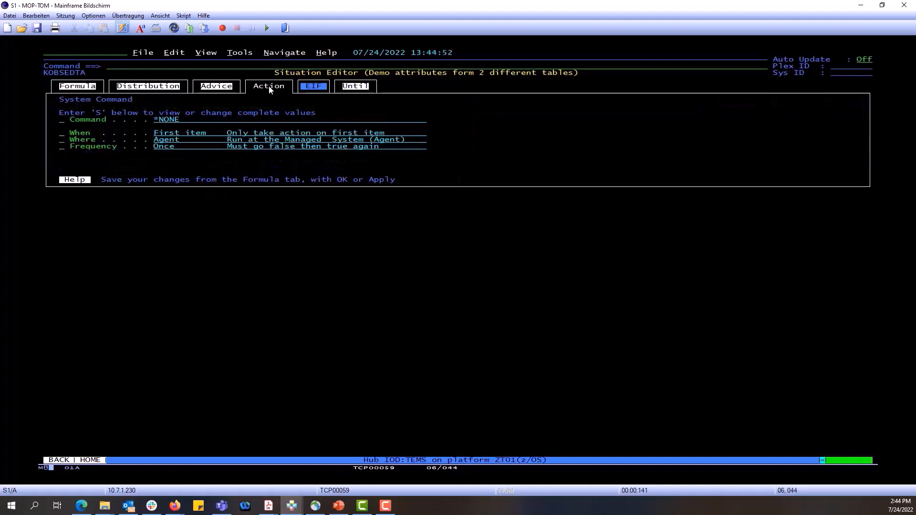
click(62, 121)
key(Return)
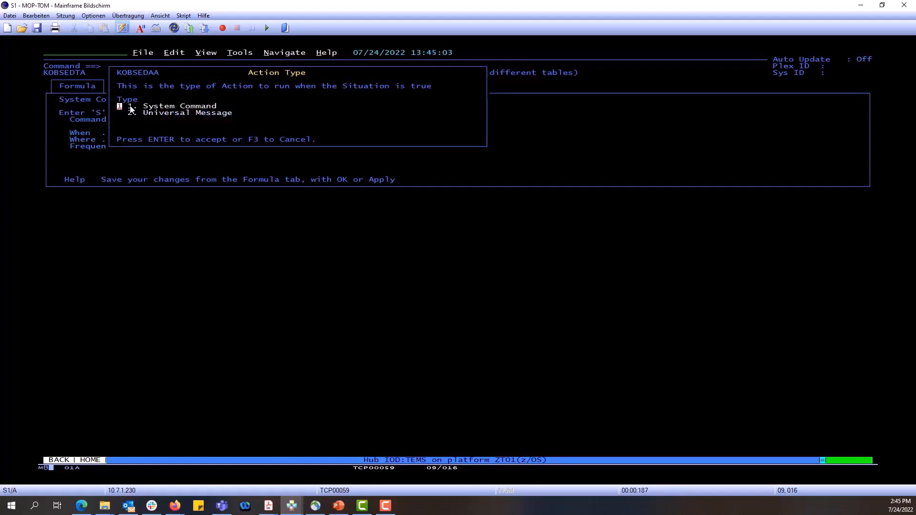
key(Return)
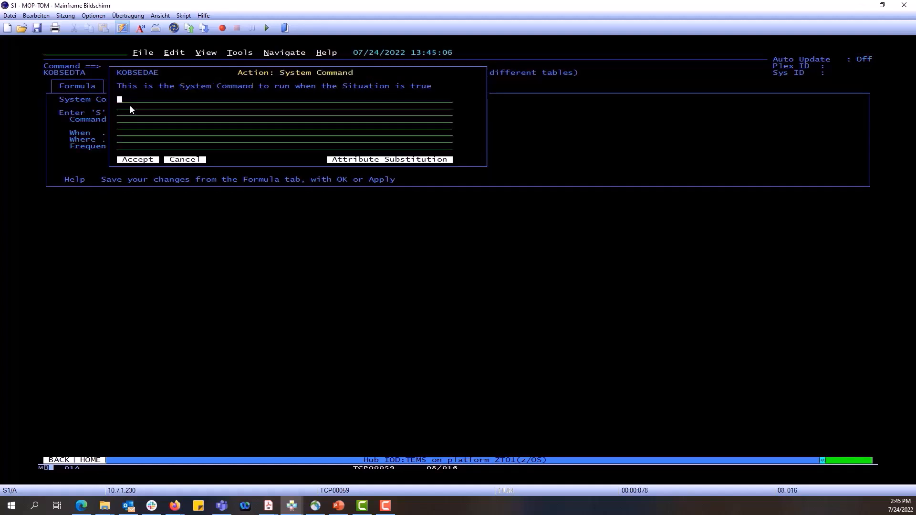
text(-)
- Insert the DB2 Subsystem attribute from DB2 Parameters into the system command by attribute substitution
click(390, 161)
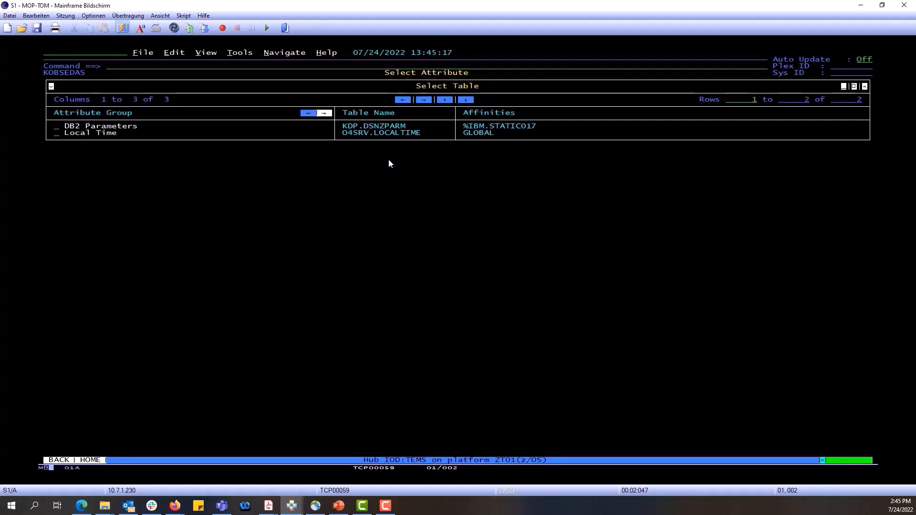
text(s)
key(Return)
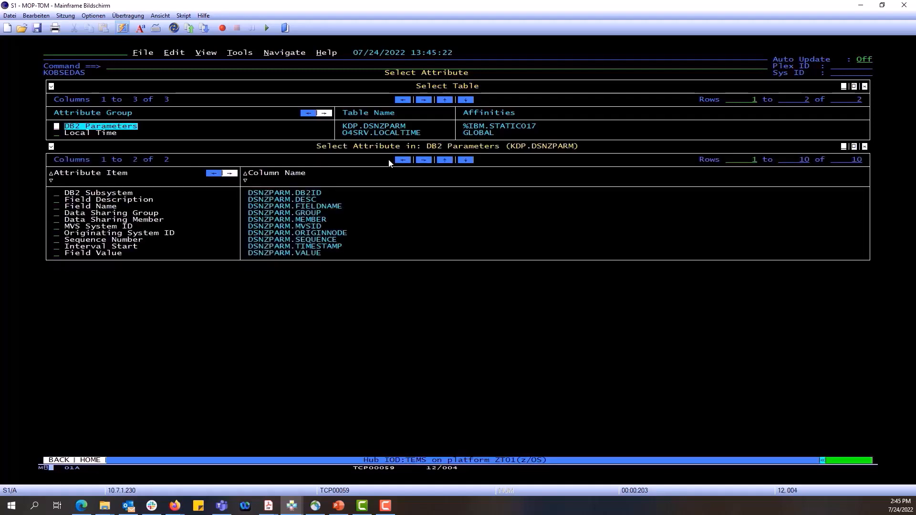
click(63, 193)
text(s)
key(Return)
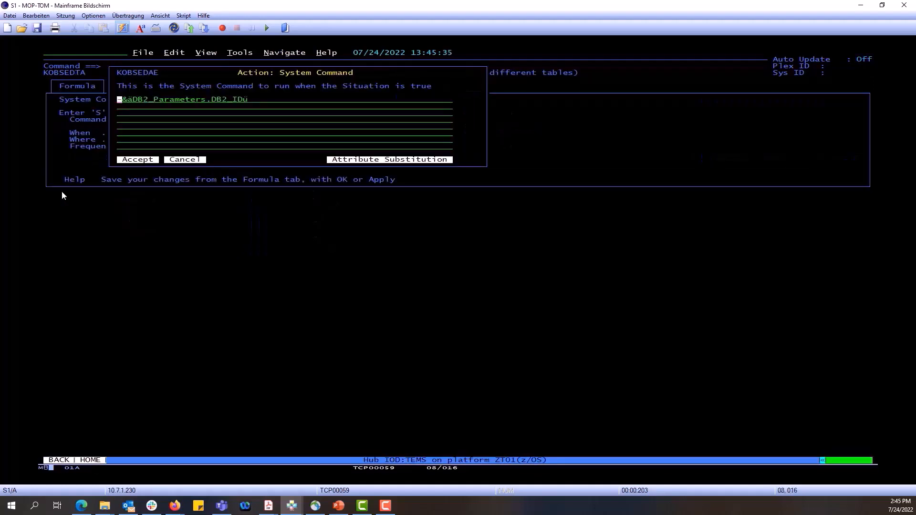
- Append SET SYSPARM LOAD(DBB1PARM) after the substituted DB2 ID attribute and accept the system command
key(Right)
key(Right)
key(Right)
key(Right)
key(Right)
key(Right)
key(Right)
key(Right)
key(Right)
key(Right)
key(Right)
key(Right)
key(Right)
key(Right)
key(Right)
key(Right)
key(Right)
key(Right)
key(Right)
key(Right)
key(Right)
key(Right)
key(Right)
key(Right)
key(Right)
key(Right)
text(SET)
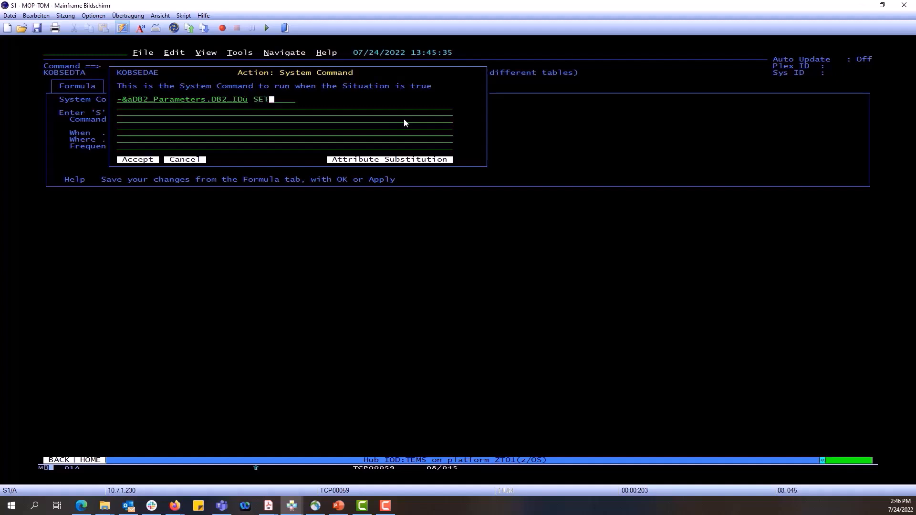
text( SYSPARM LOAD(DBB1PARM))
key(shift)
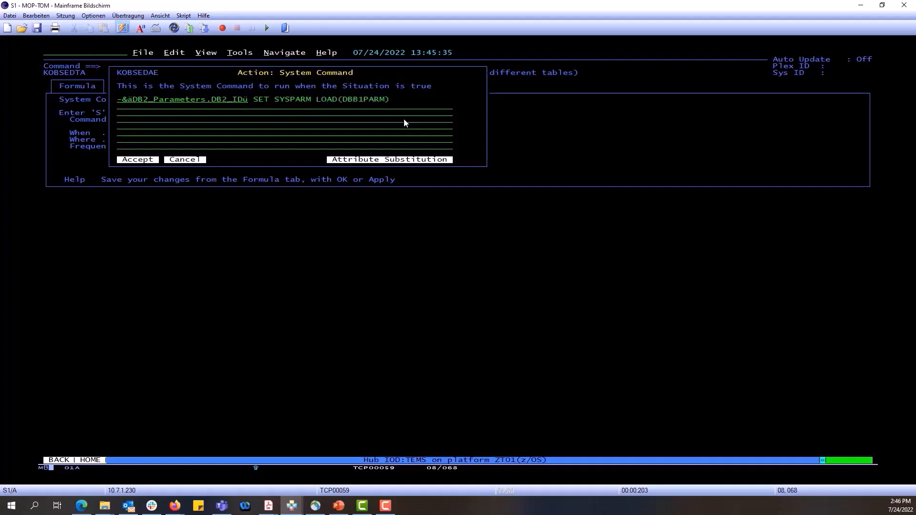
key(Return)
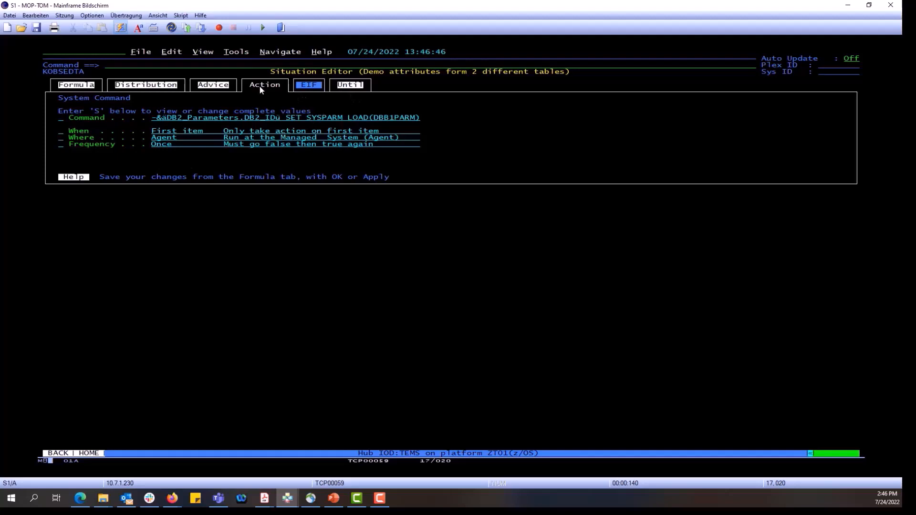
- Activate the Interval Expires option in the situation's Until settings and return to the formula settings
click(351, 89)
key(Return)
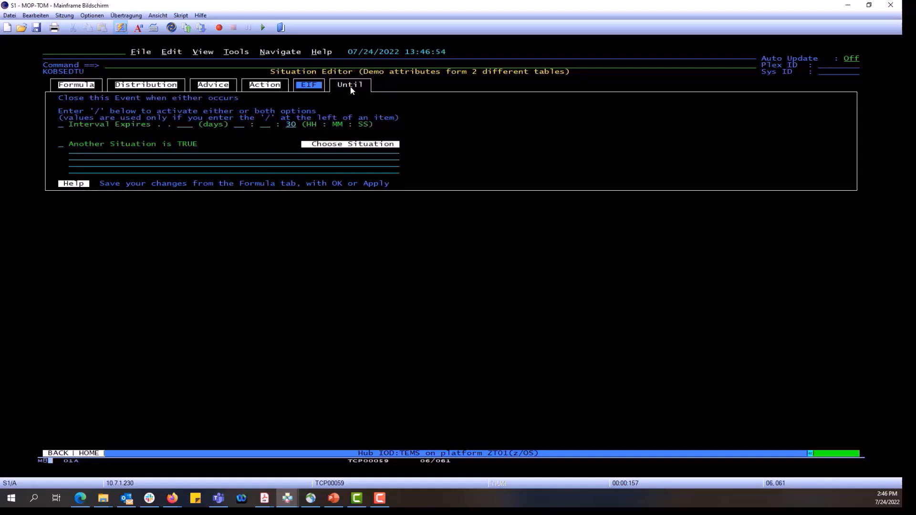
key(Tab)
text(/)
click(75, 87)
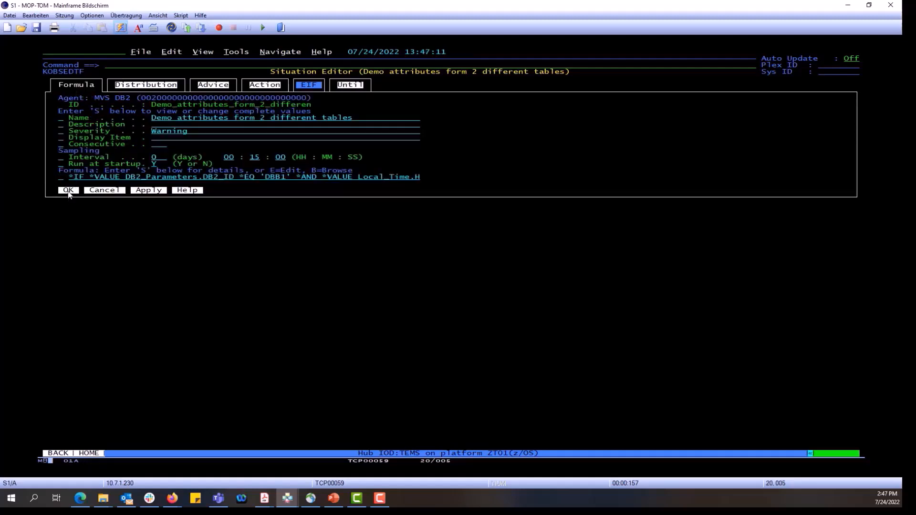
- Set the minutes of the situation's sampling interval to 0
text(s)
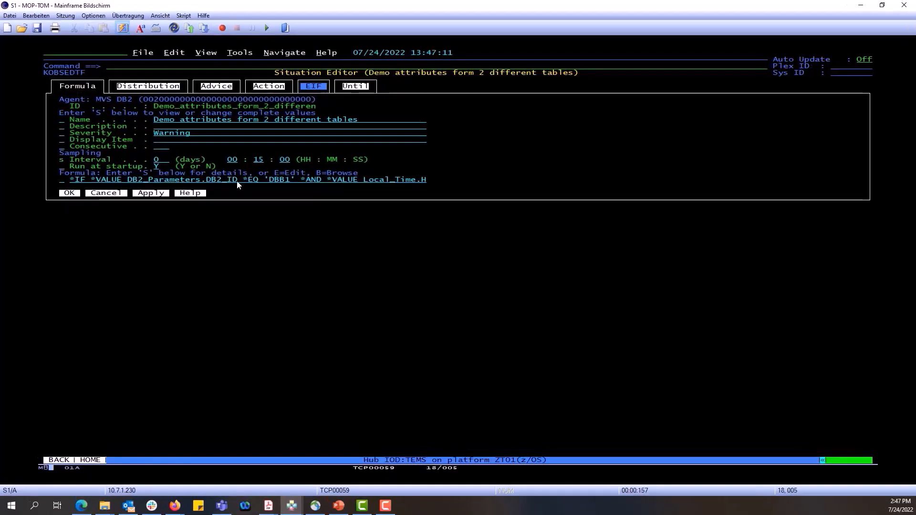
key(Return)
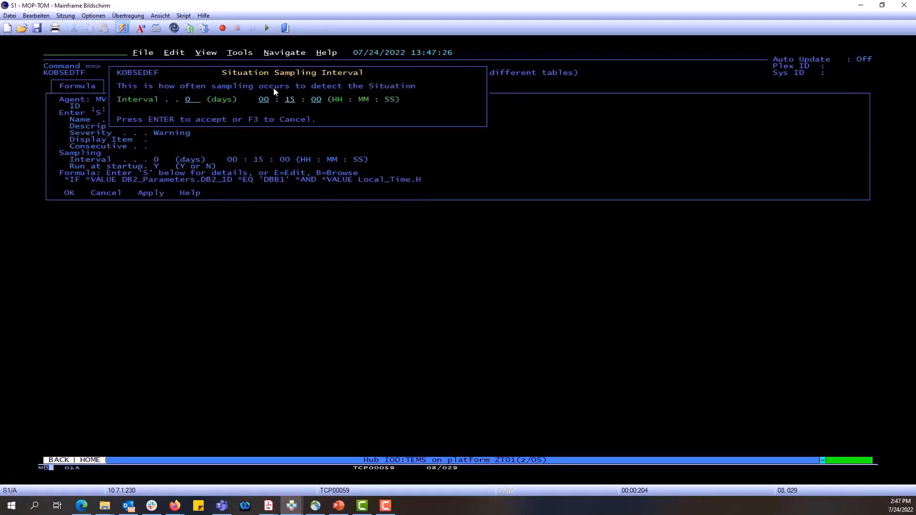
click(286, 100)
text(0)
key(Delete)
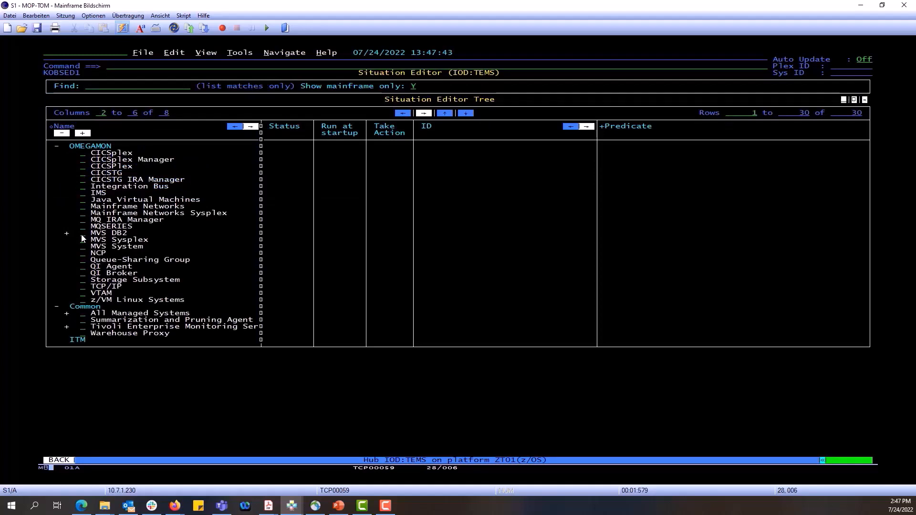
- Open the Demo_Non-PrimeShift situation under MVS DB2 and examine its action command and Until settings
key(Return)
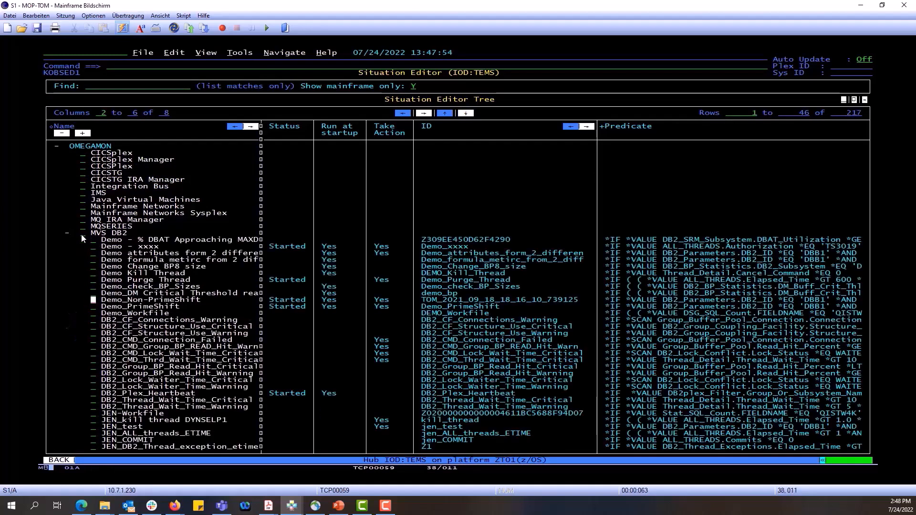
text(e)
key(Return)
key(Return)
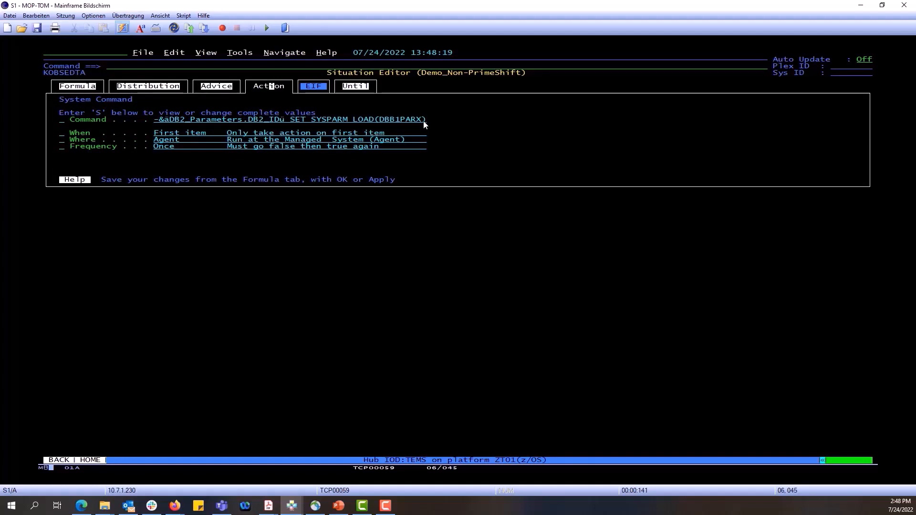
click(355, 88)
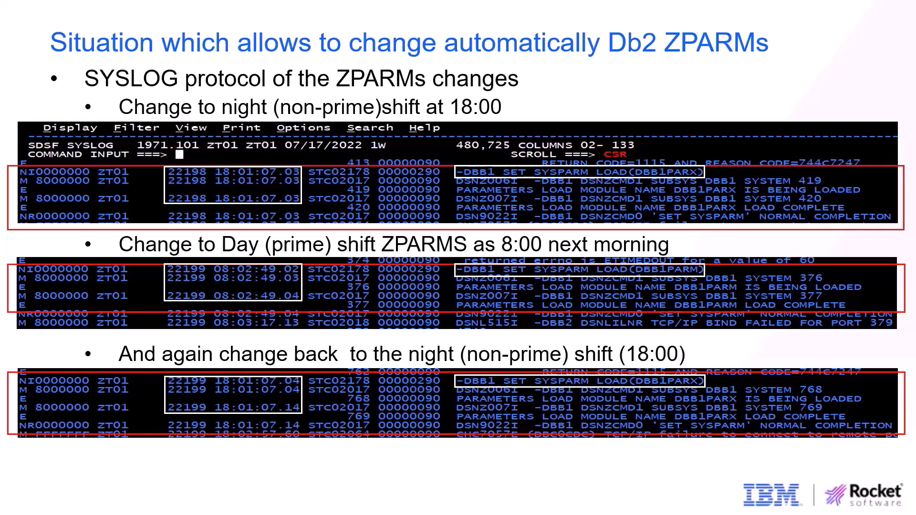
click(545, 283)
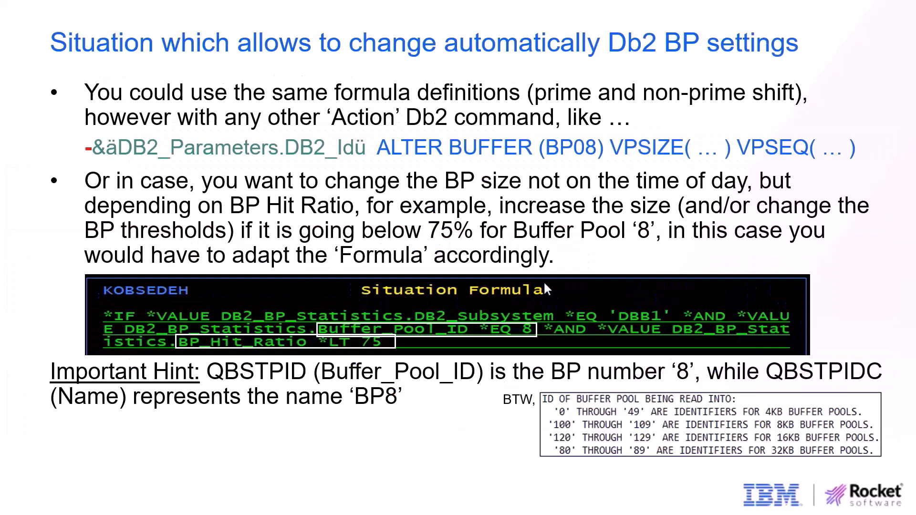
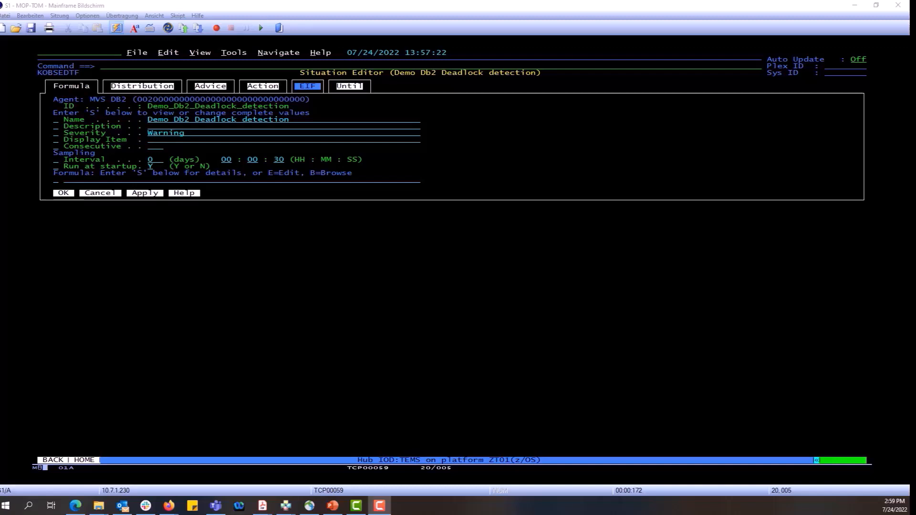
- Open the formula of the Demo Db2 Deadlock detection situation and start adding a new condition column
click(57, 181)
text(s)
click(63, 193)
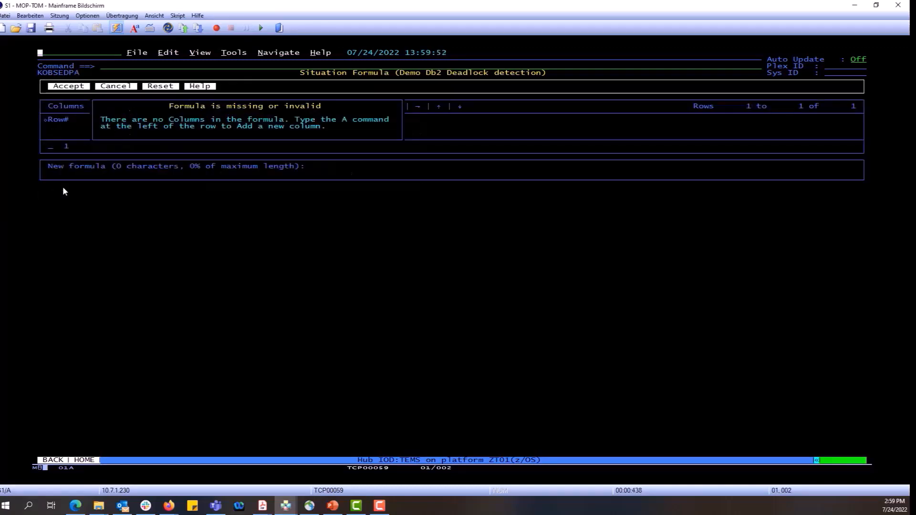
click(69, 86)
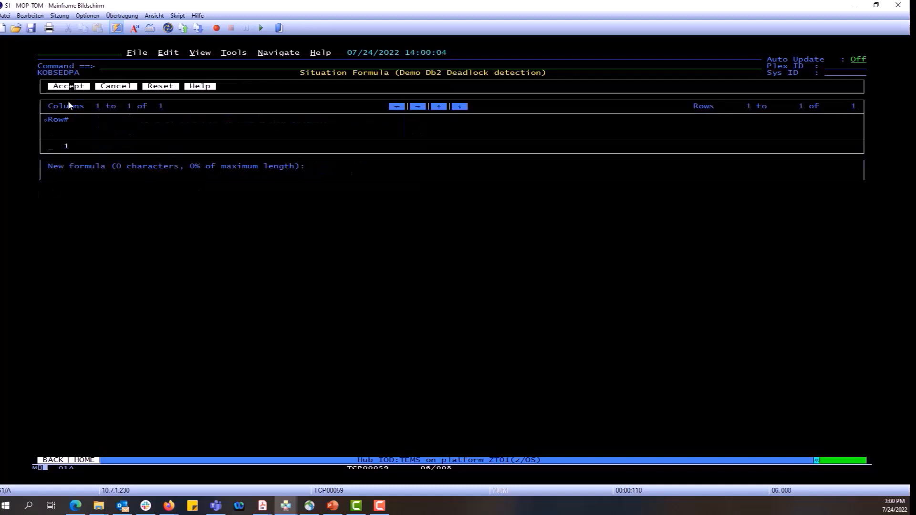
click(50, 147)
text(A)
key(Return)
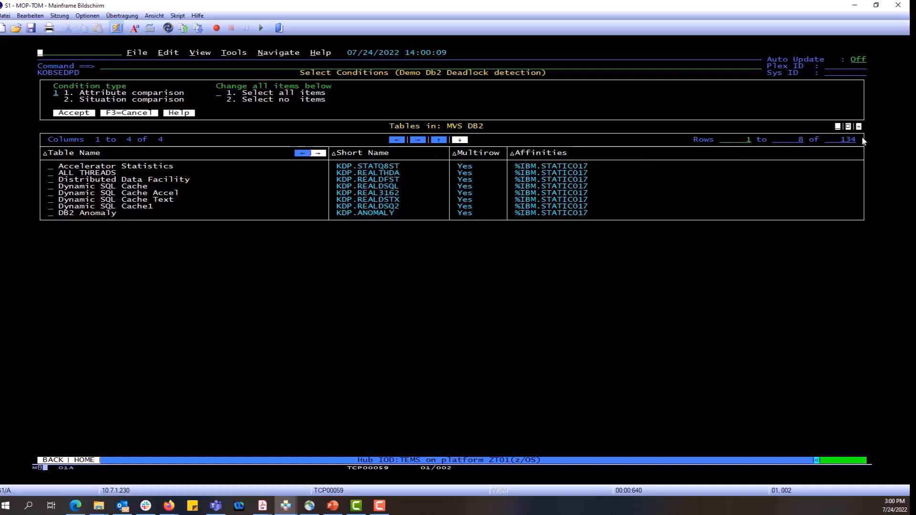
- Choose the DeadLocks attribute from the DB2 System States table as the formula condition and accept the selection
click(849, 127)
key(Return)
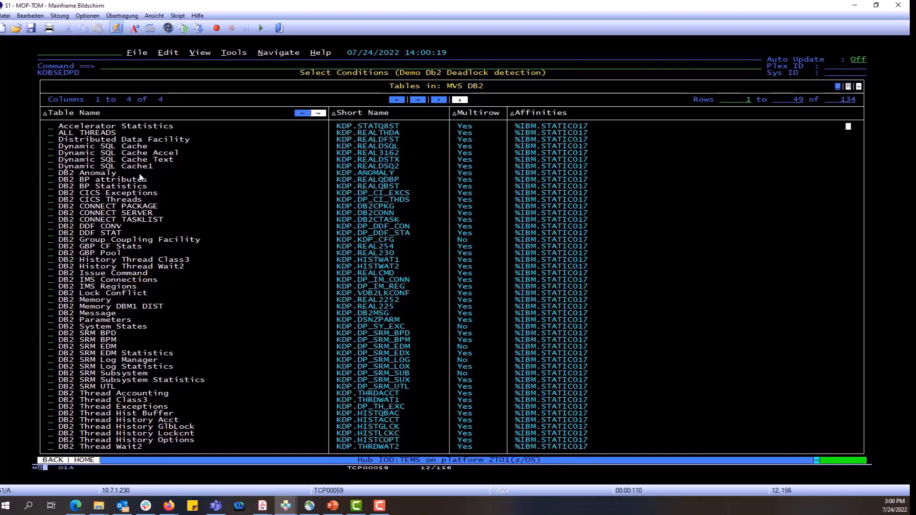
click(51, 328)
text(s)
key(Return)
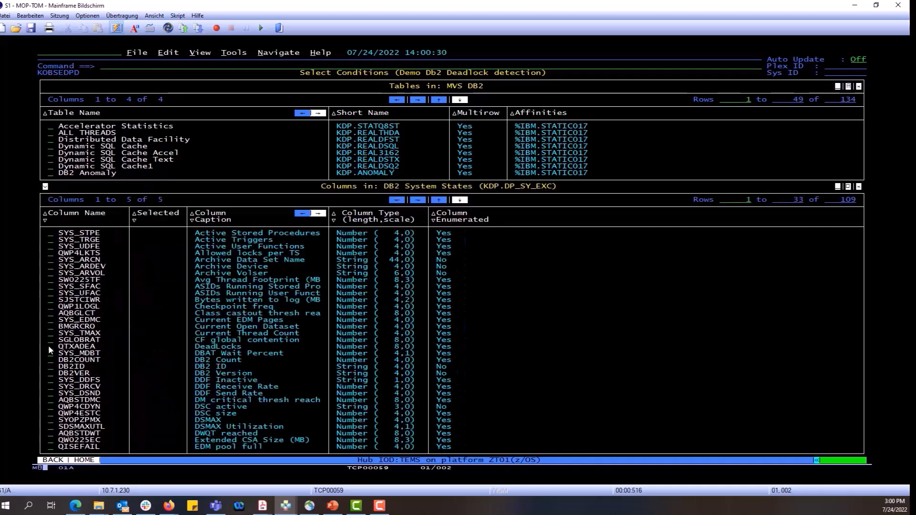
click(50, 348)
text(s)
key(Return)
click(849, 88)
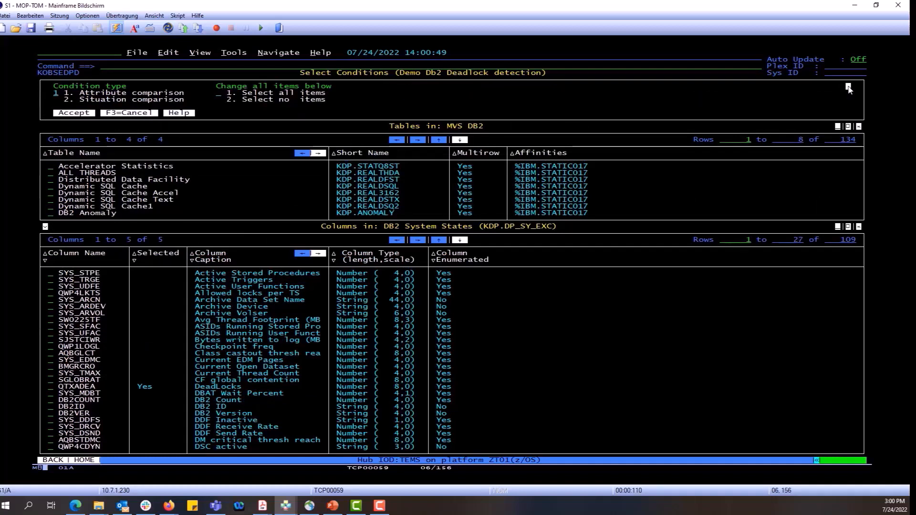
click(72, 114)
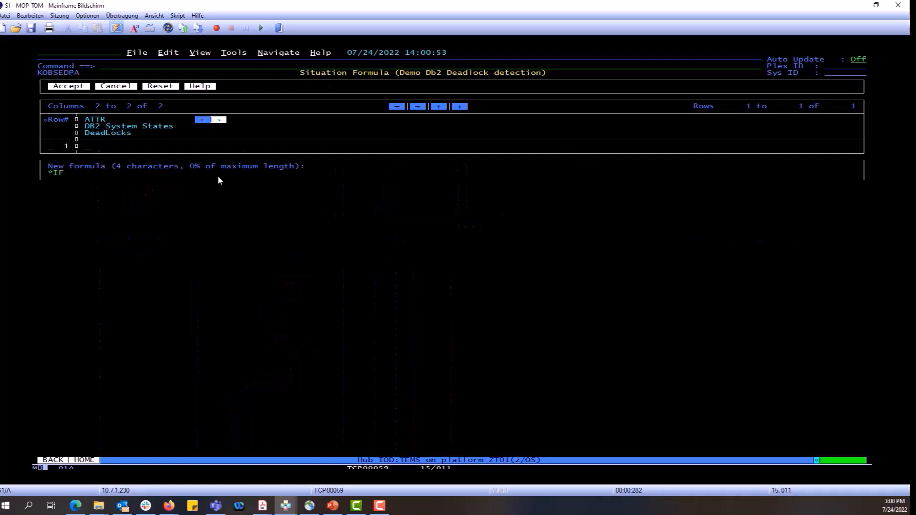
- Define the DeadLocks condition with the CHANGE function, operator >= and value 1, and accept the formula
text(e)
key(Return)
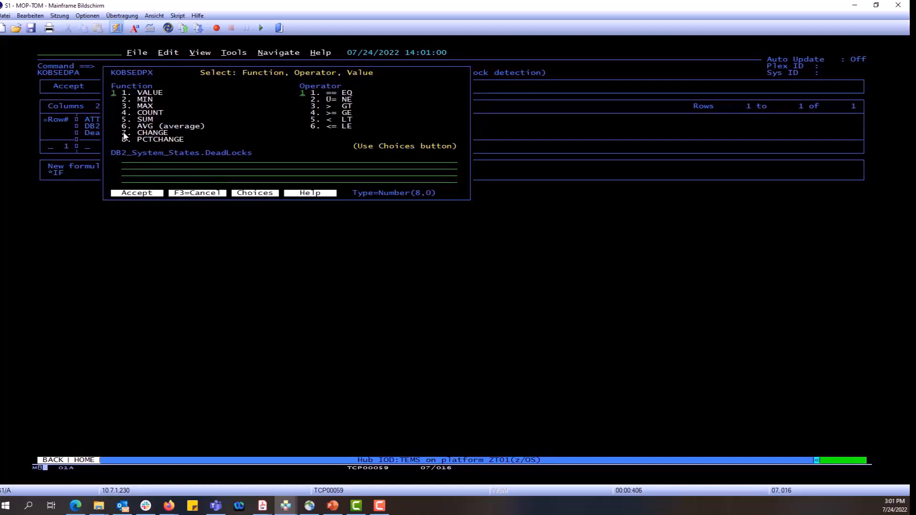
text(7)
click(302, 93)
click(125, 160)
text(1)
click(144, 193)
double_click(144, 194)
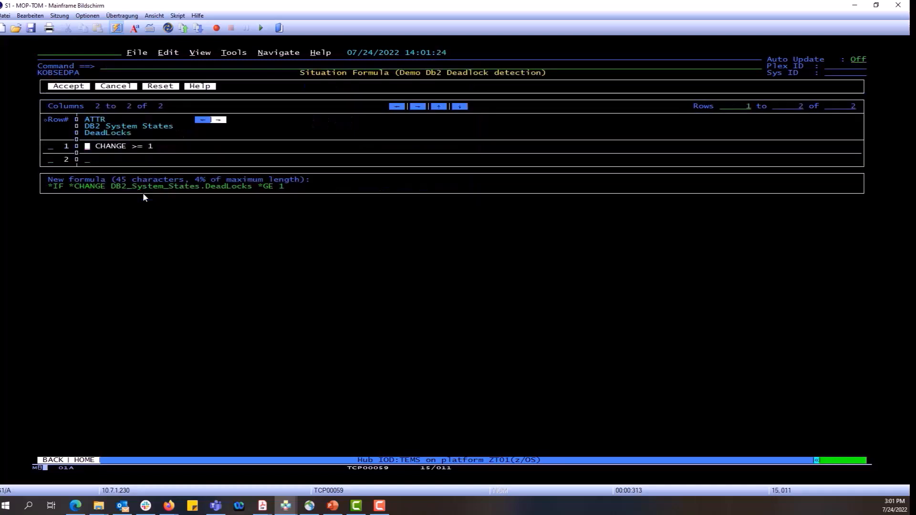
double_click(66, 89)
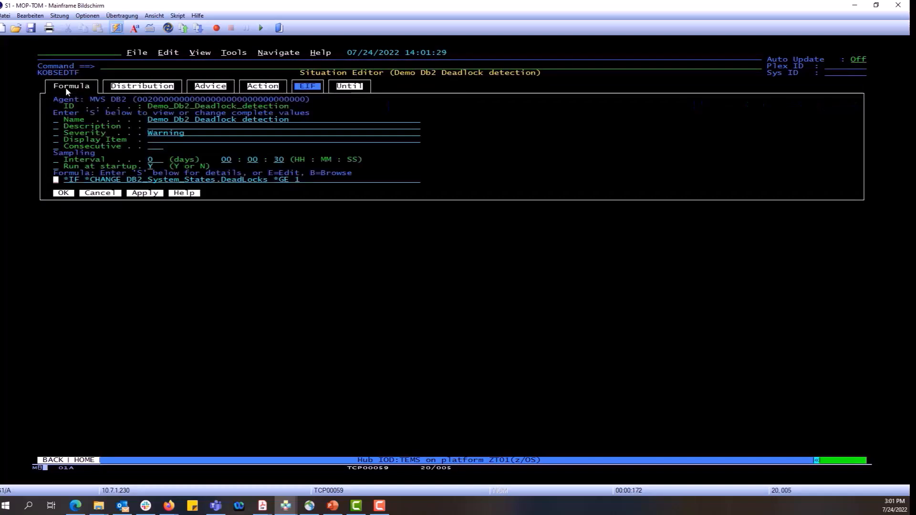
- Assign the managed system group *MVS_DB2 in the deadlock situation's distribution
double_click(145, 90)
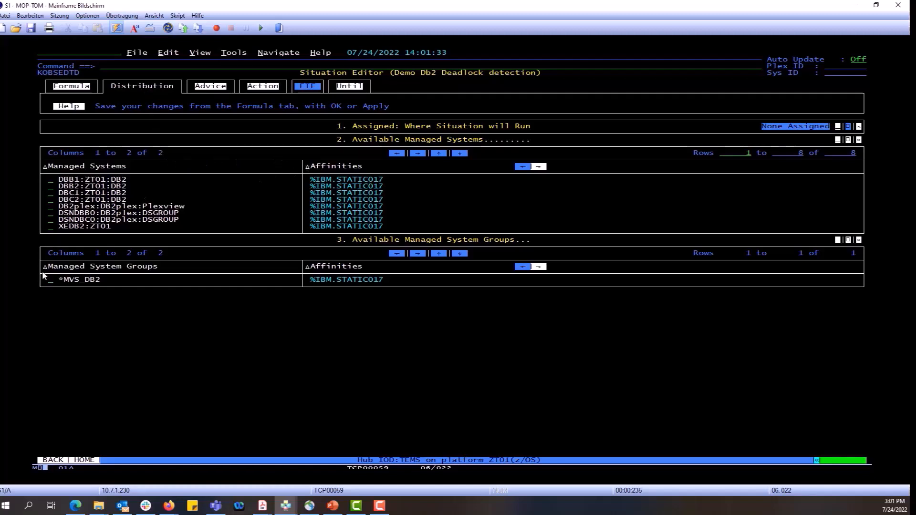
click(49, 280)
text(s)
key(Return)
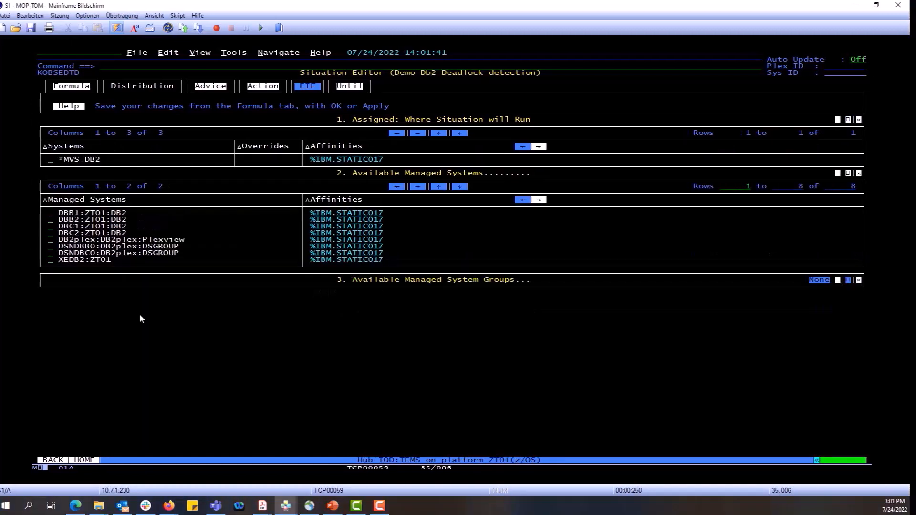
- Add the system command S STCRD as the deadlock situation's action and accept it
click(261, 88)
click(261, 88)
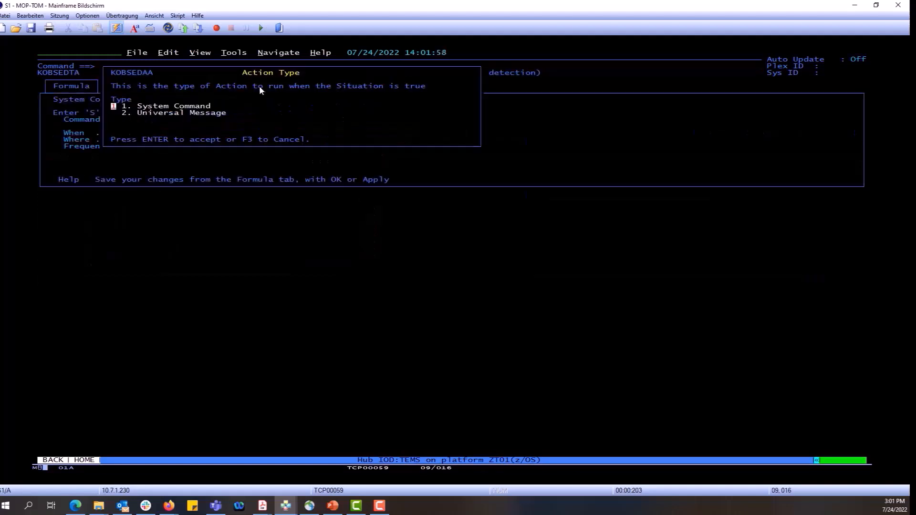
key(Return)
text(S)
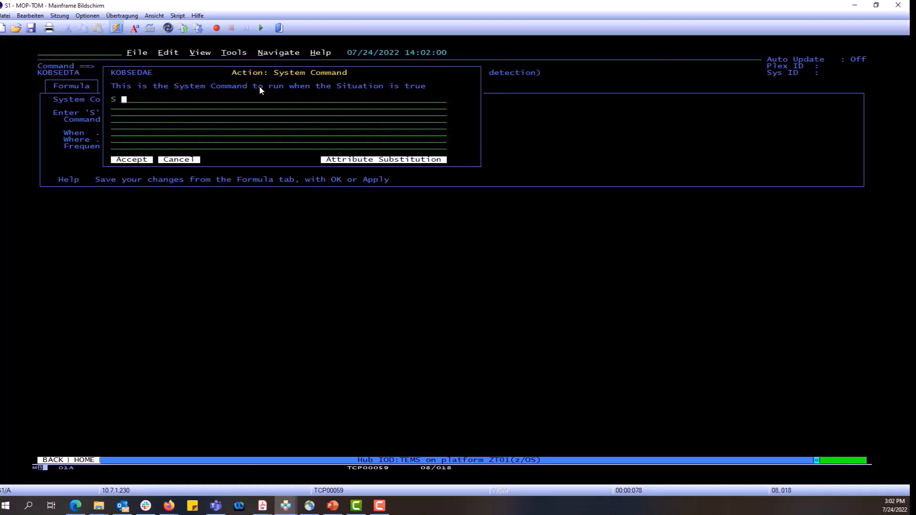
text( STCRD)
click(132, 160)
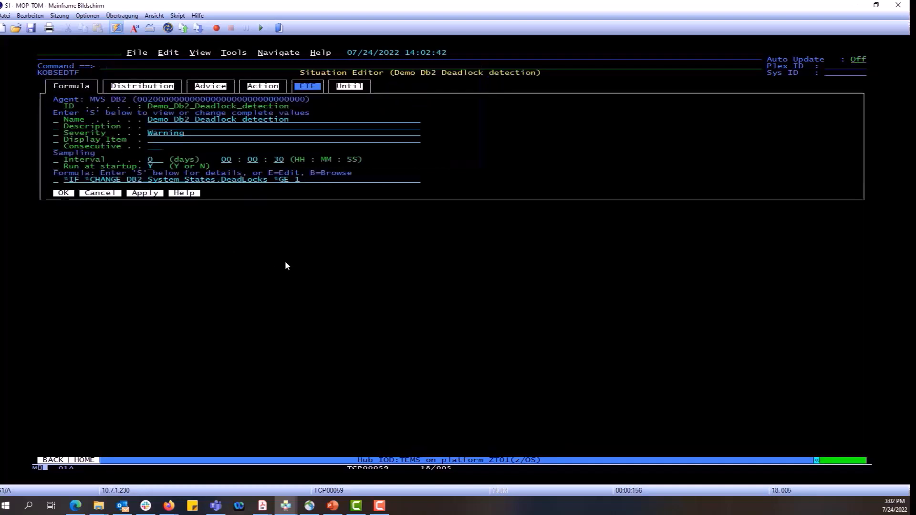
- Set Run at startup to N for the deadlock situation and save the situation
text(s)
key(Tab)
key(Return)
click(210, 102)
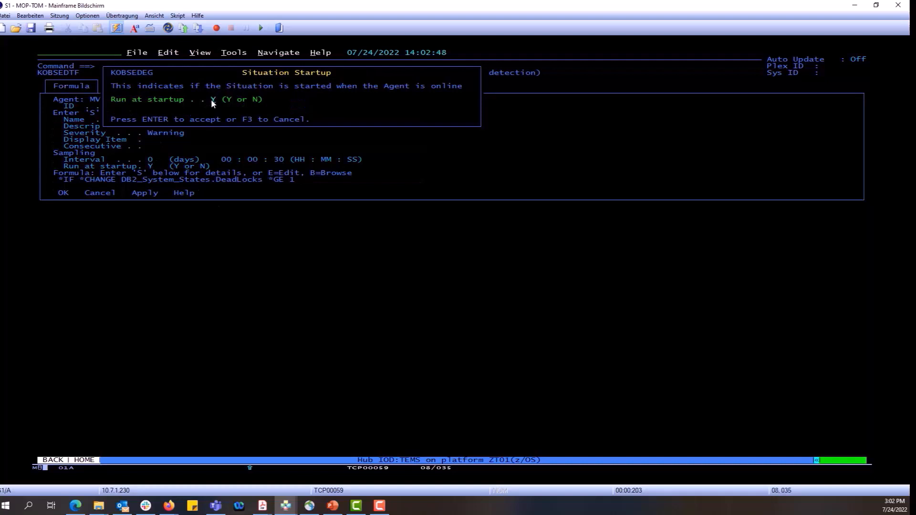
text(N)
key(Return)
click(60, 194)
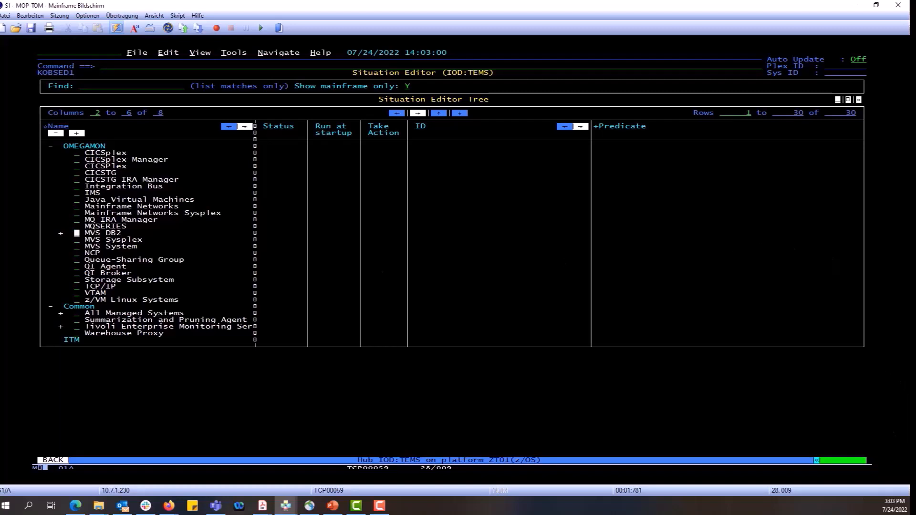
- Create a copy of Demo Db2 Deadlock detection under MVS DB2, named Demo Db2 Timeout detection
key(Return)
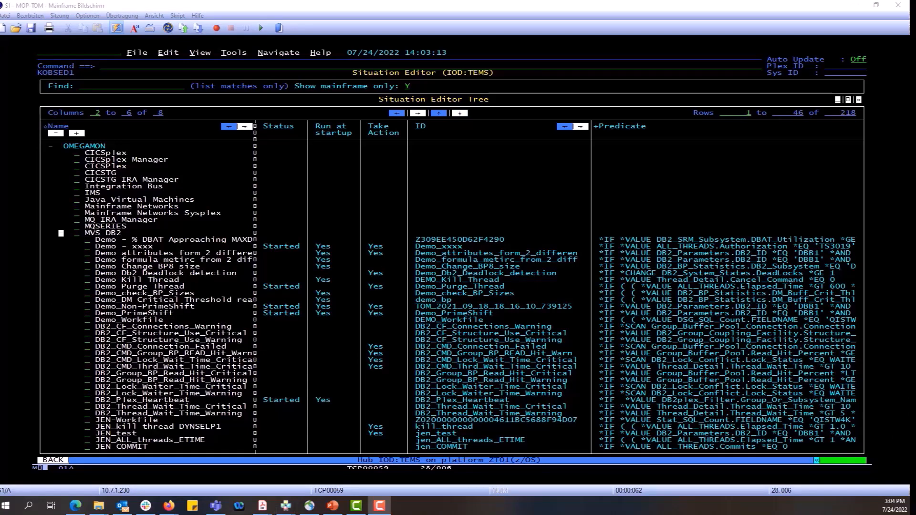
key(Tab)
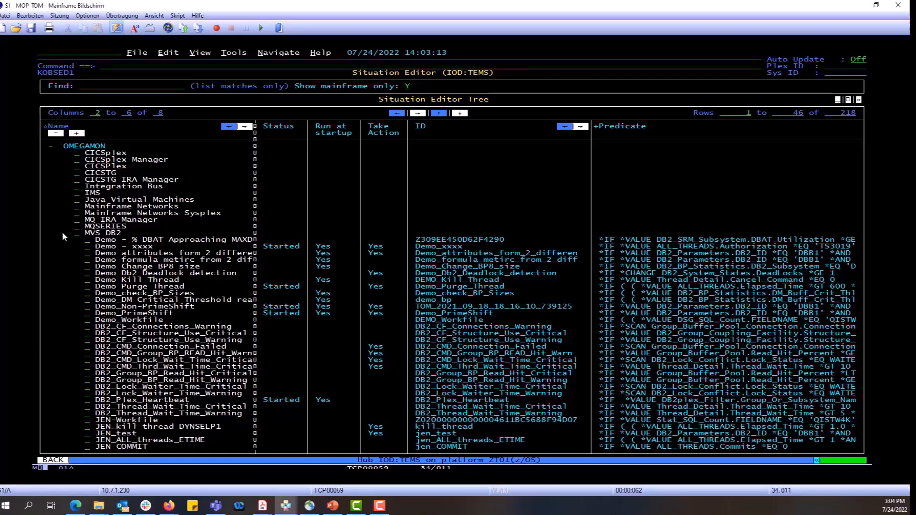
text(/)
key(Return)
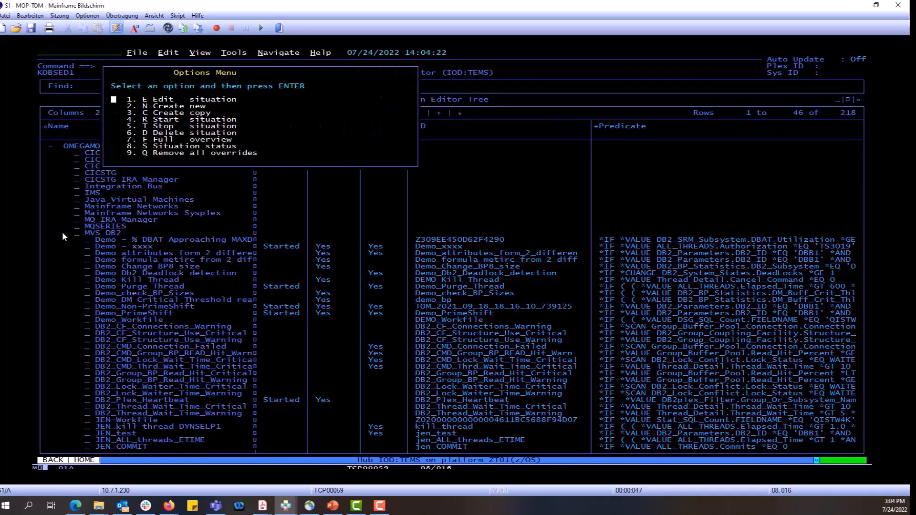
text(c)
key(Return)
text(Dem)
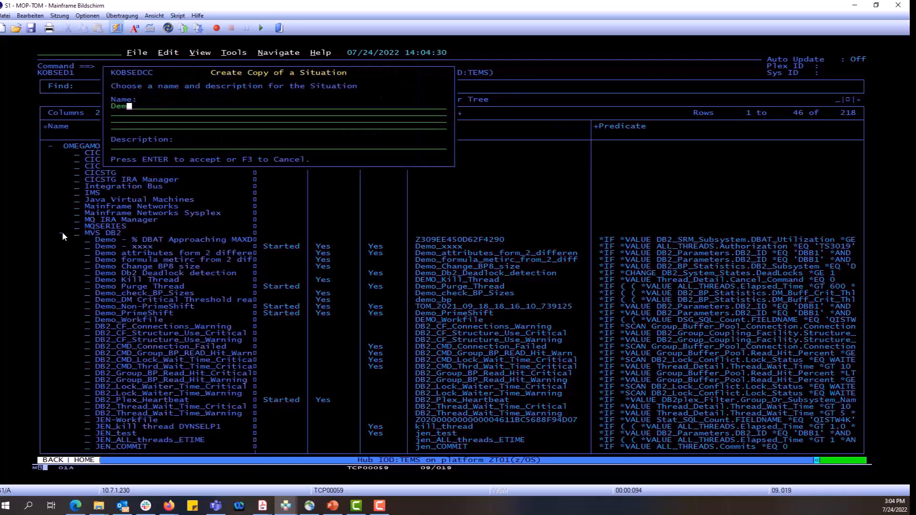
text(o Db2 Timeout detection)
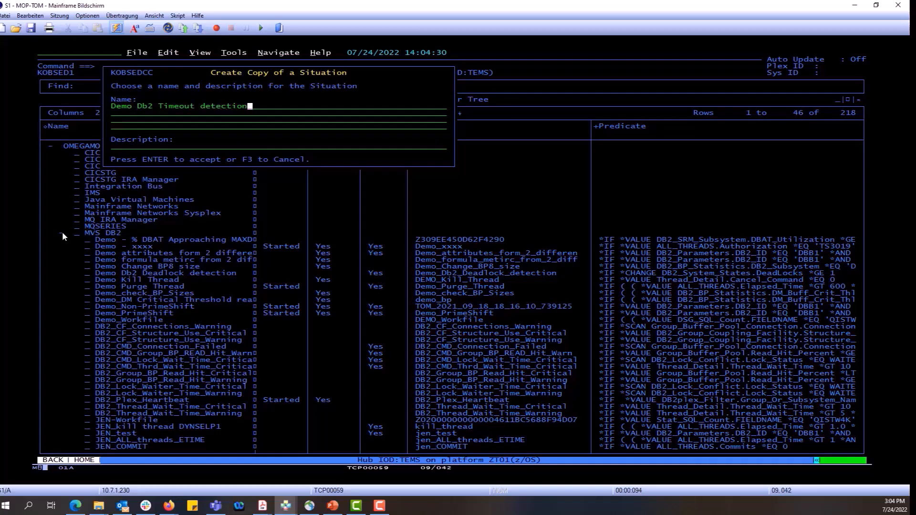
key(Return)
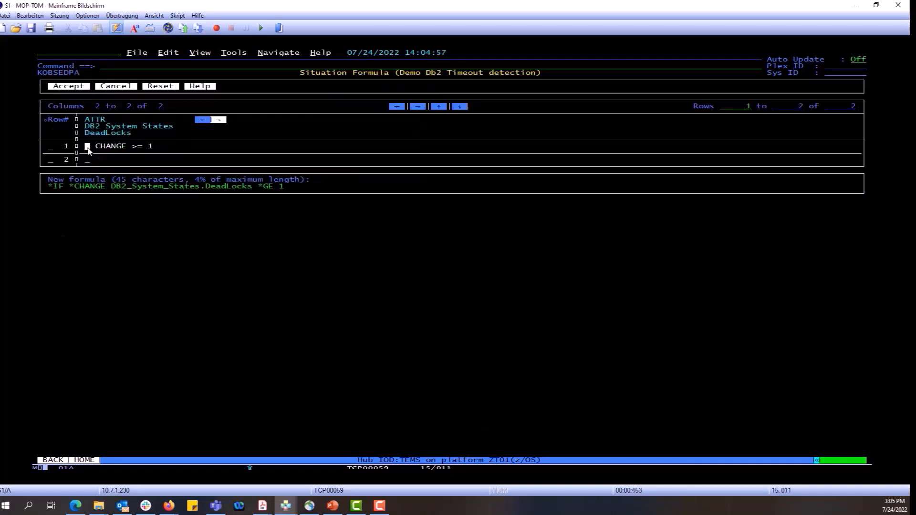
- Replace the DeadLocks attribute in the copied situation's formula with Timeouts from the DB2 System States table
text(/)
key(Return)
text(c)
key(Return)
key(Return)
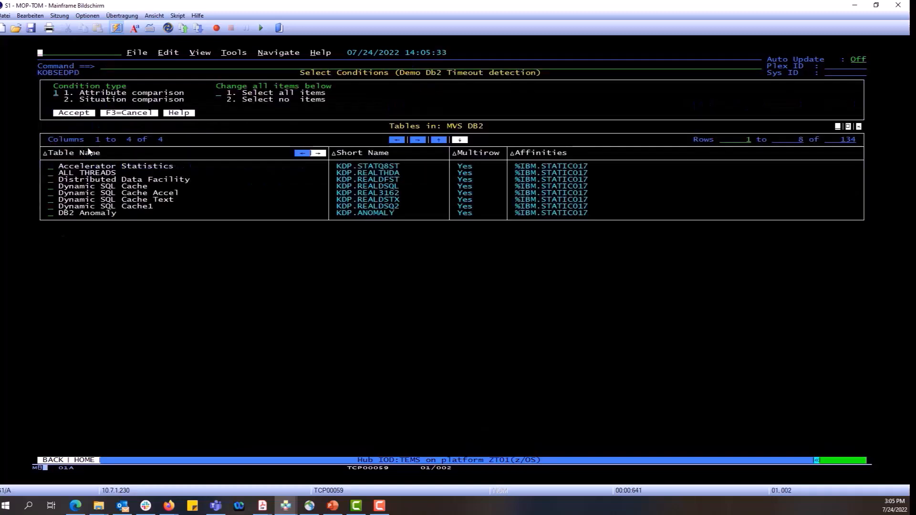
click(849, 127)
click(51, 327)
text(s)
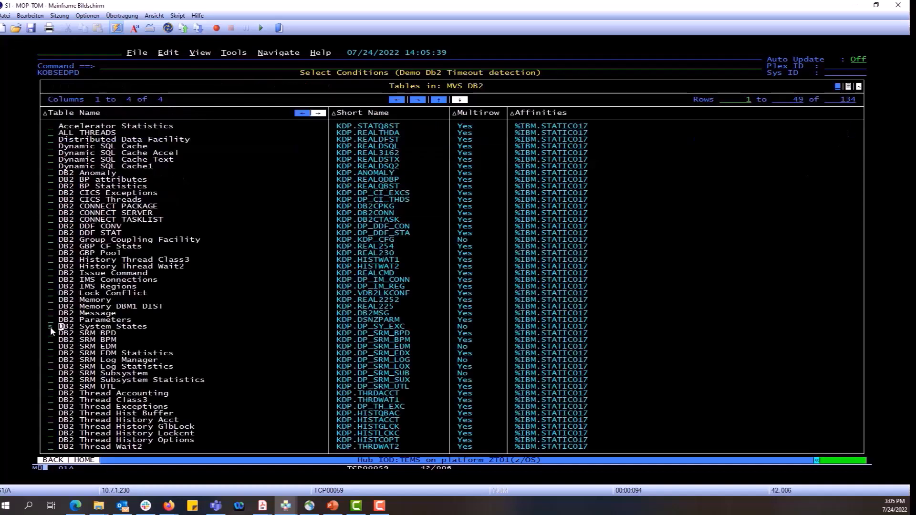
key(Return)
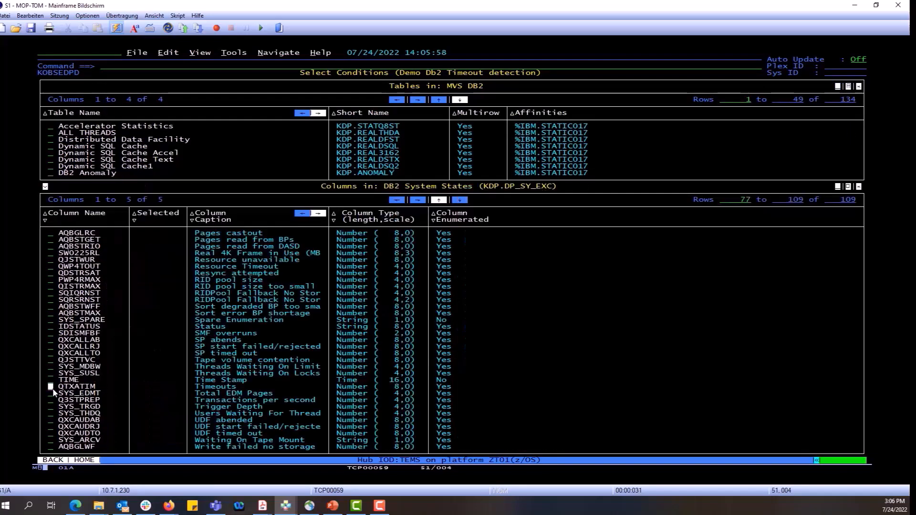
text(s)
key(Return)
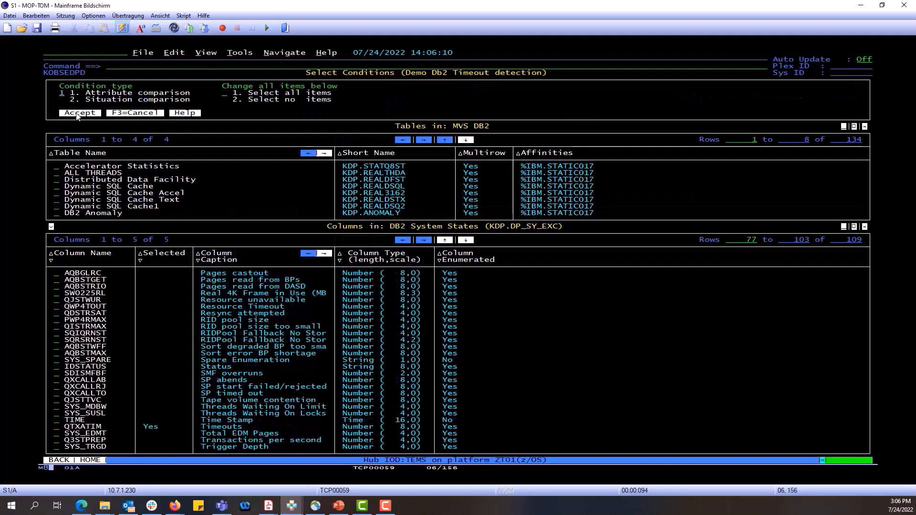
click(78, 114)
- Define the Timeouts condition with the CHANGE function, operator >= and value 1, and accept the formula
click(94, 149)
text(e)
key(Return)
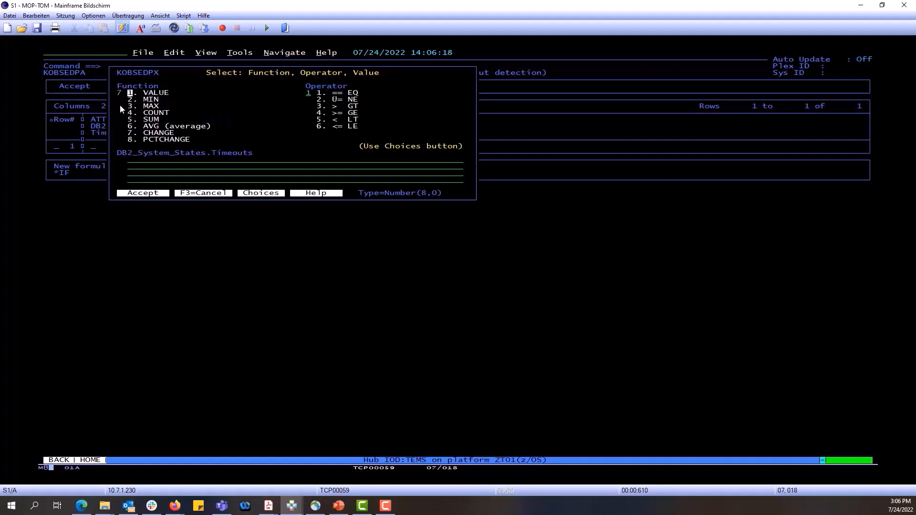
key(Tab)
text(4)
key(Tab)
text(1)
click(146, 196)
key(Return)
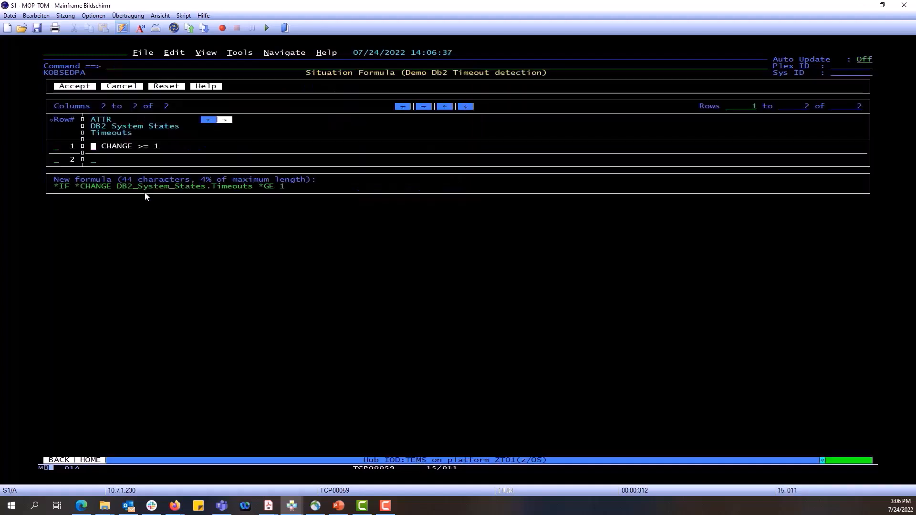
click(74, 87)
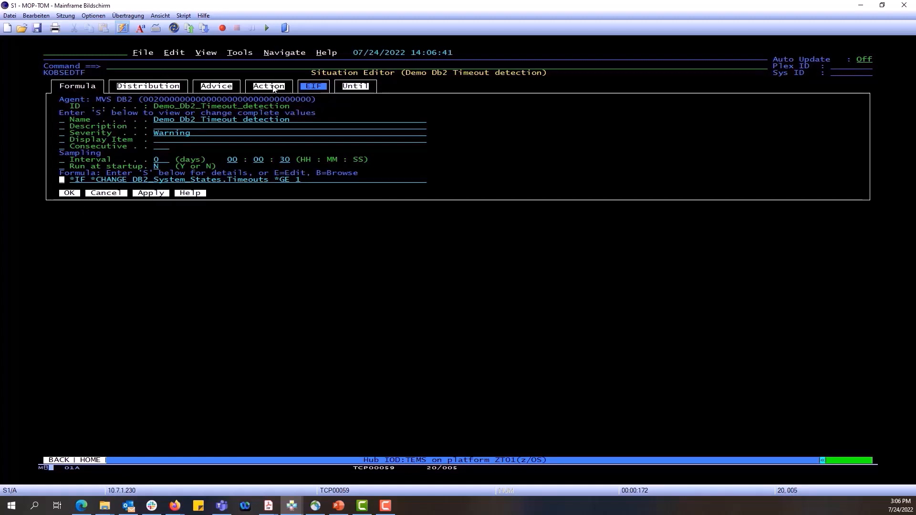
- Check the timeout situation's distribution, clear the S STCRD system command from its action, and save the situation
click(144, 90)
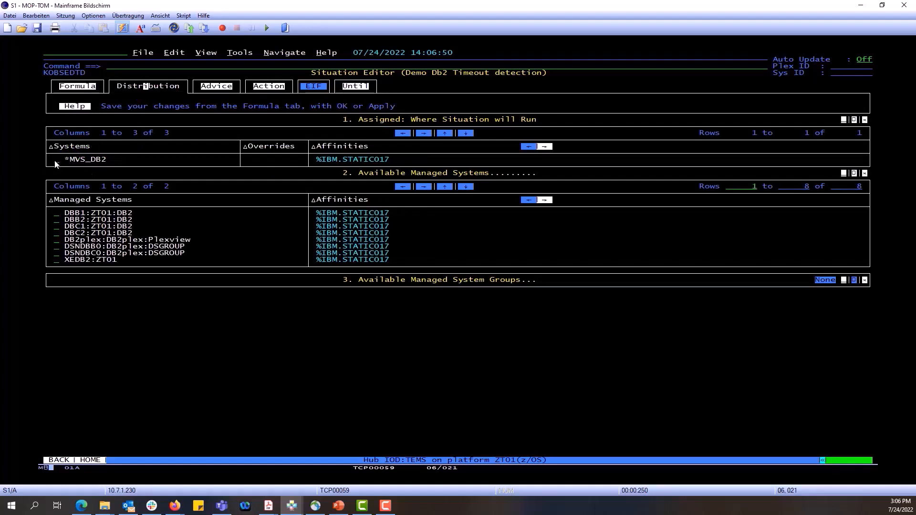
click(266, 91)
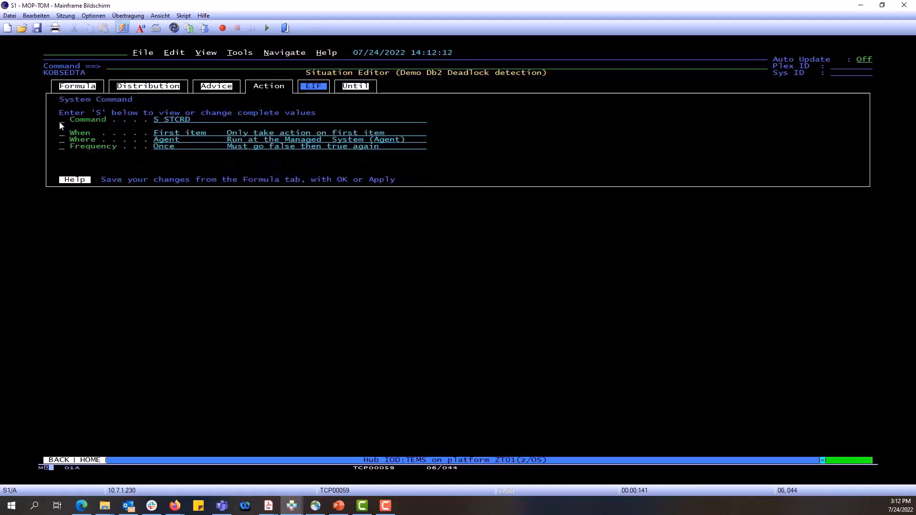
double_click(59, 122)
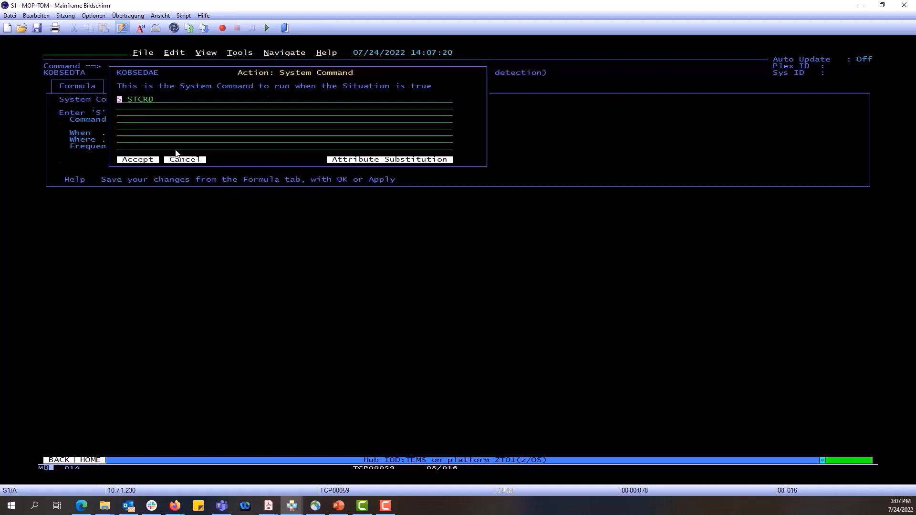
key(Delete)
key(Delete)
key(Delete)
key(Delete)
key(Delete)
key(Delete)
key(Delete)
click(138, 160)
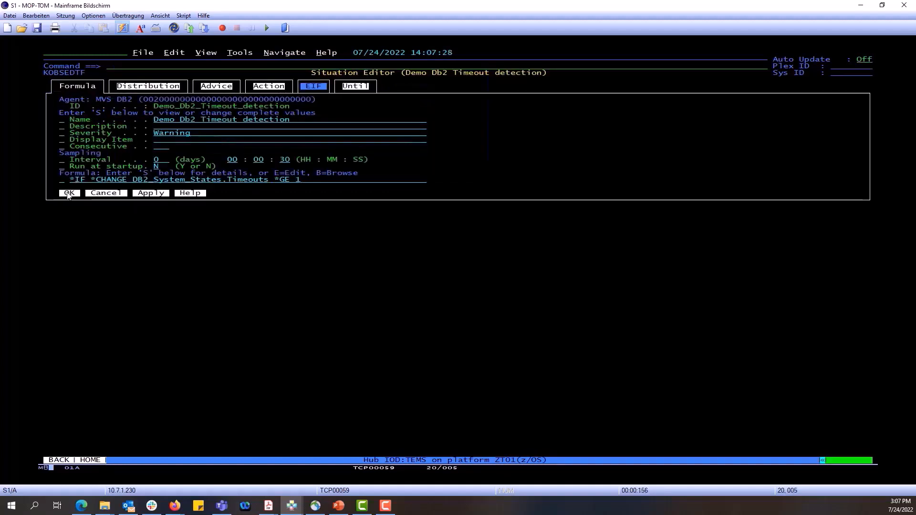
click(68, 194)
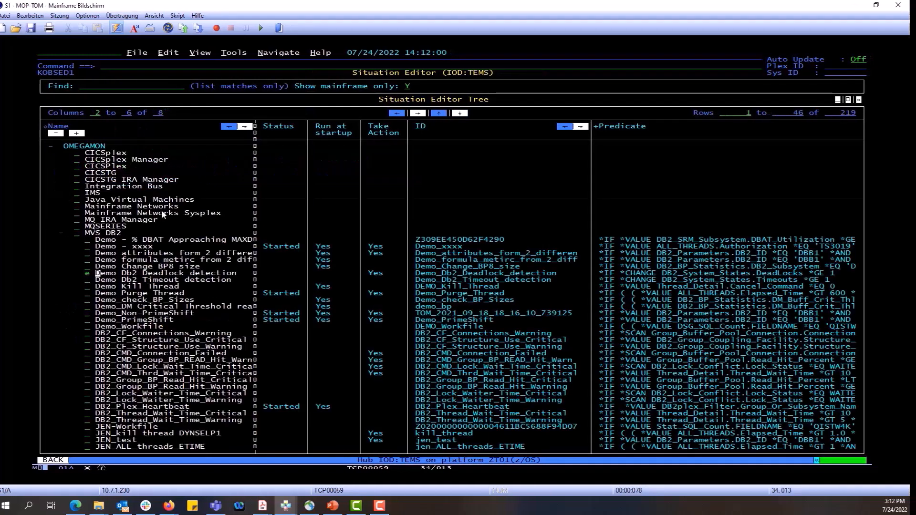
- Edit Demo Db2 Deadlock detection, clear the system command from its action, and save the situation
key(Return)
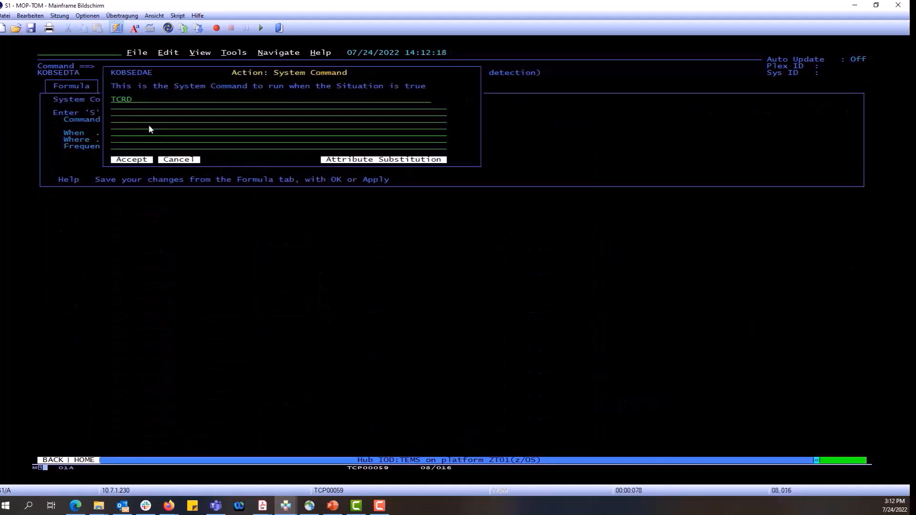
key(Delete)
key(Delete)
key(Delete)
key(Delete)
double_click(136, 162)
click(70, 87)
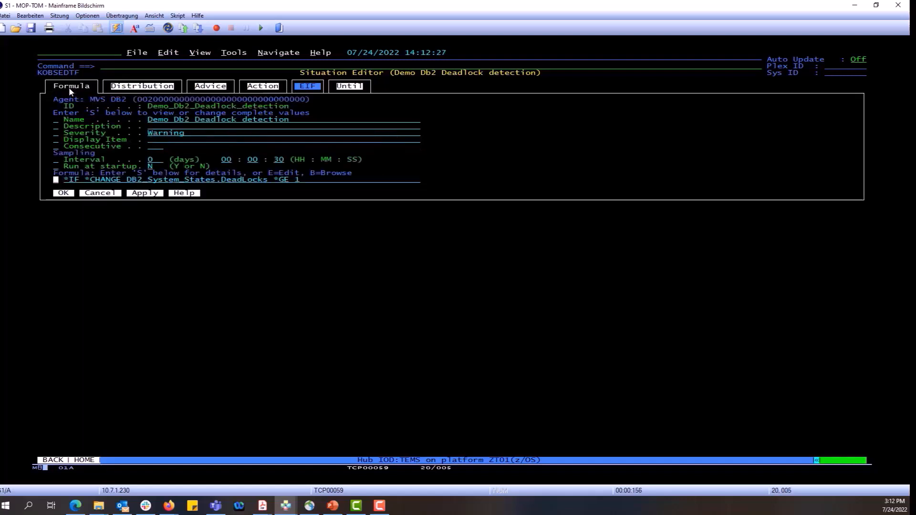
click(64, 194)
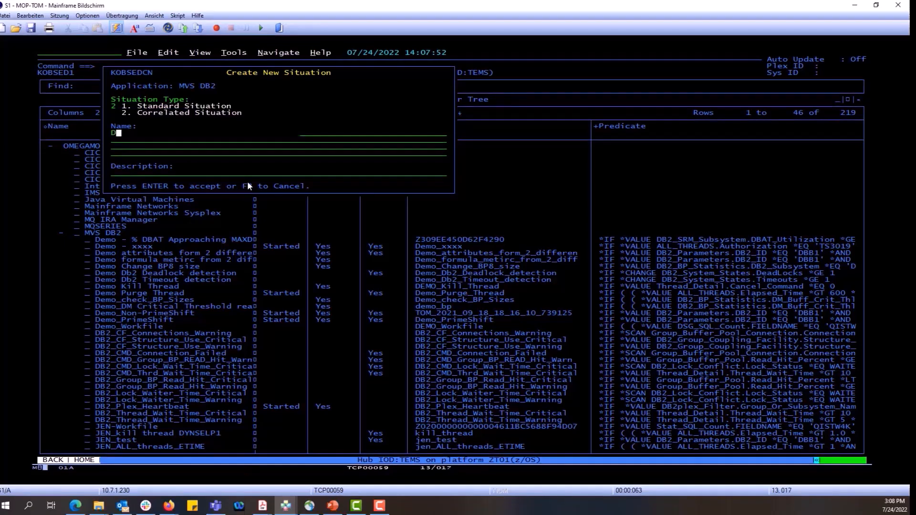
- Create a correlated situation named Demo either Deadlock or Timeout
text(Demo either Deadlock or Timeout)
key(Left)
key(Left)
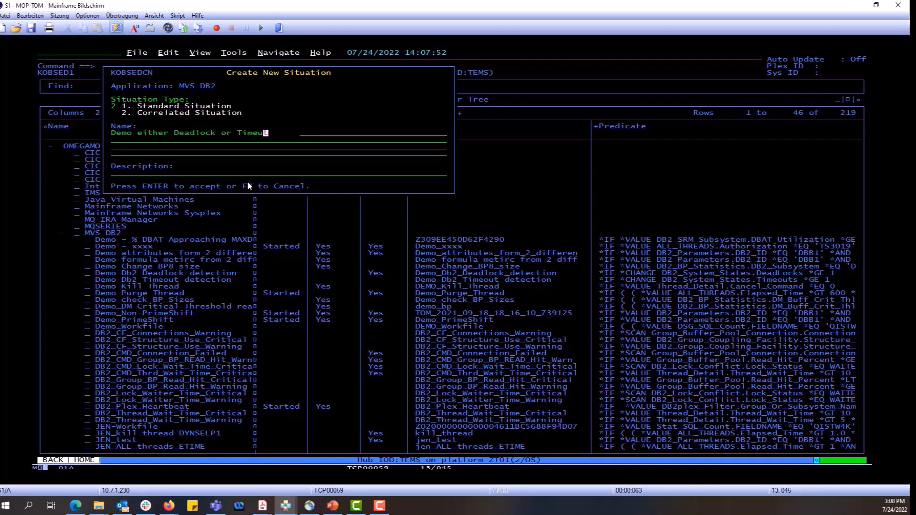
key(Right)
key(Right)
key(Return)
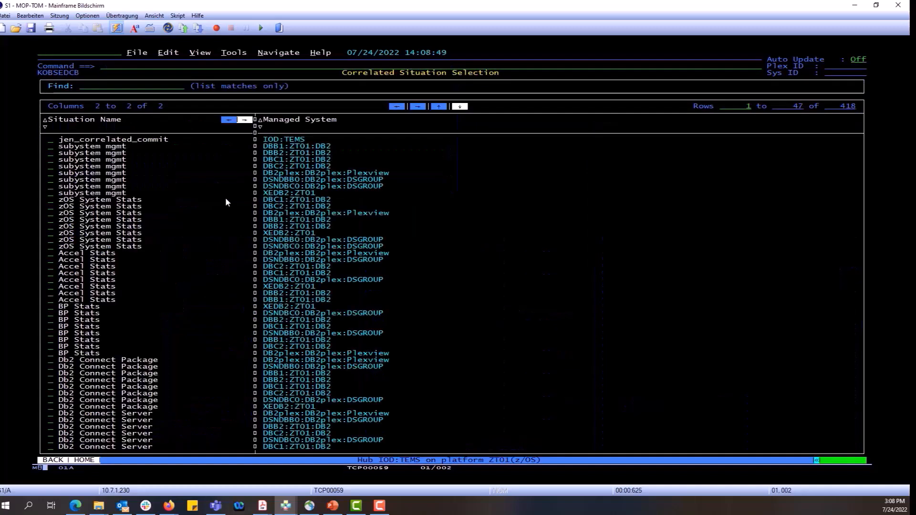
- Correlate Demo Db2 Deadlock detection and Demo Db2 Timeout detection, both on managed system DBB1:ZT01:DB2
click(50, 193)
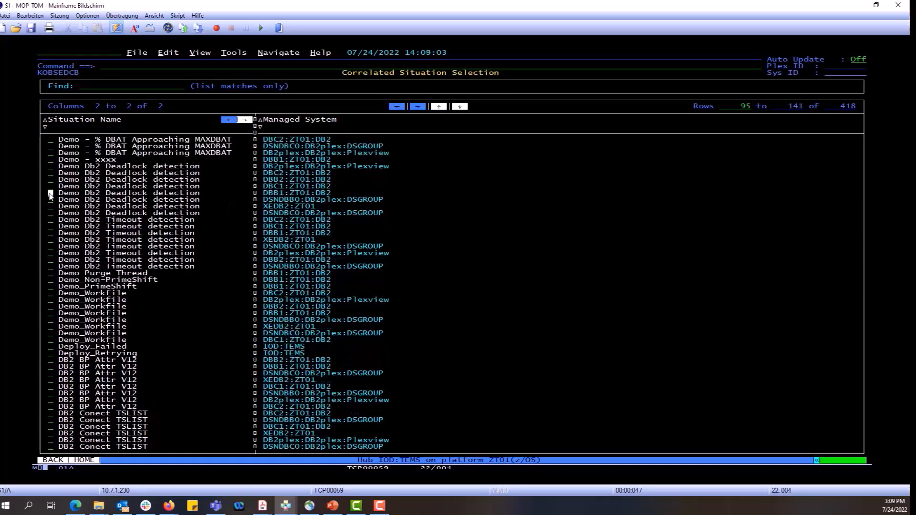
text(s)
key(Return)
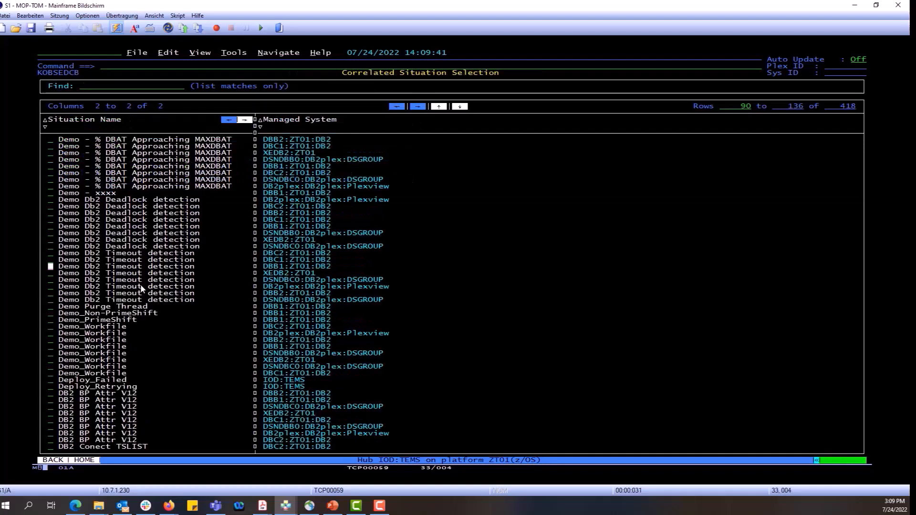
text(s)
key(Return)
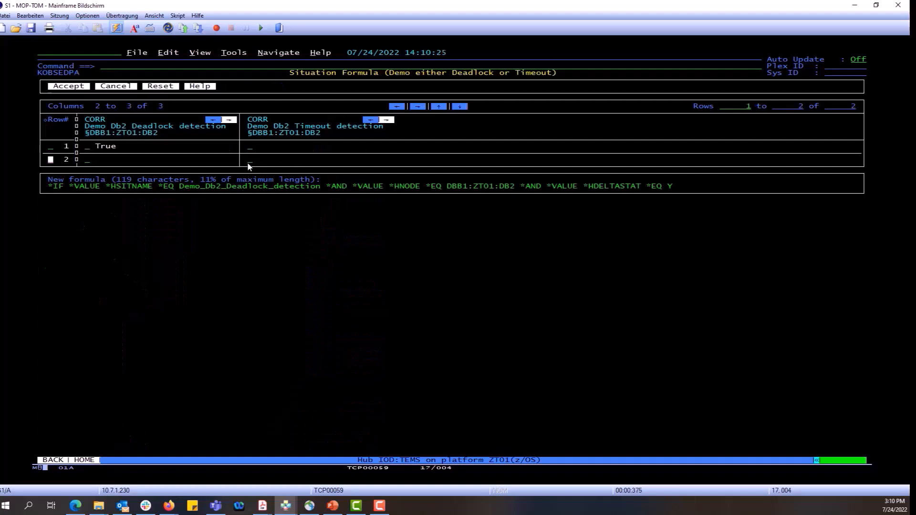
- Set the Timeout detection condition to True in row 2 as an OR alternative, and accept the formula
click(248, 163)
text(e)
key(Return)
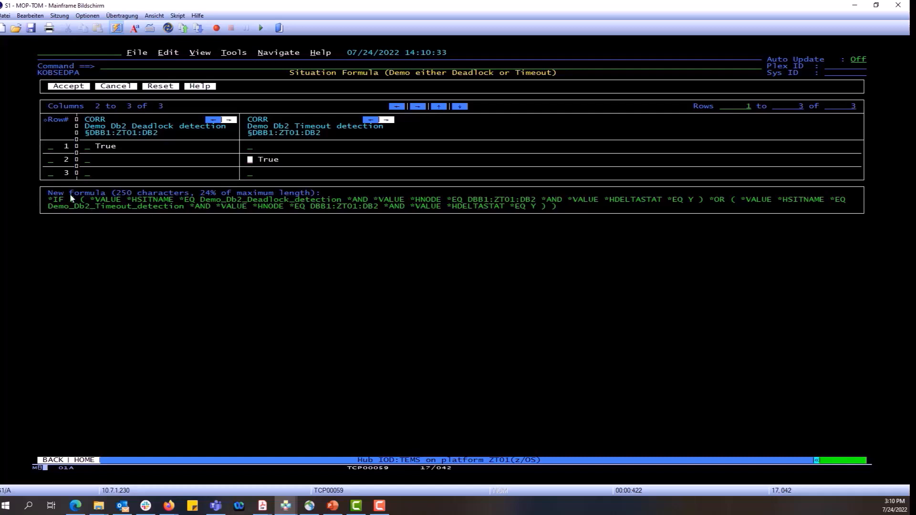
click(73, 88)
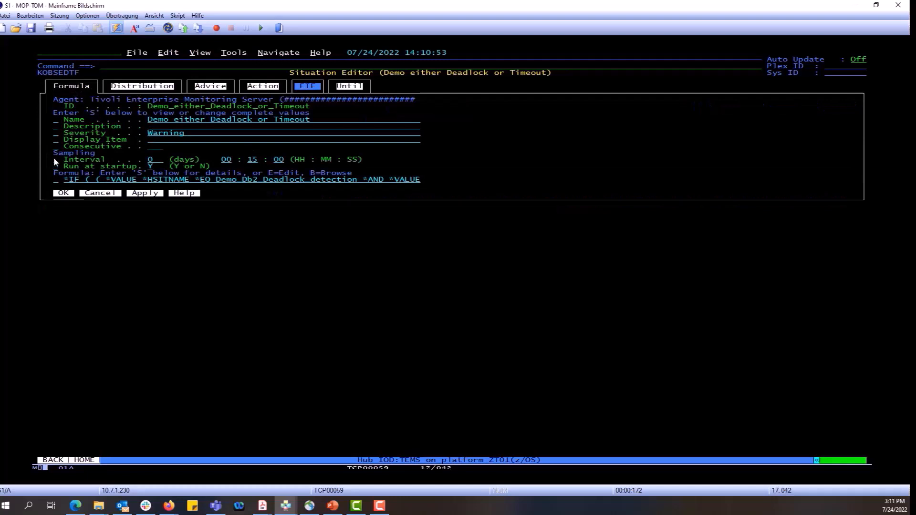
- Set the sampling interval of the correlated situation to 30 seconds
click(55, 160)
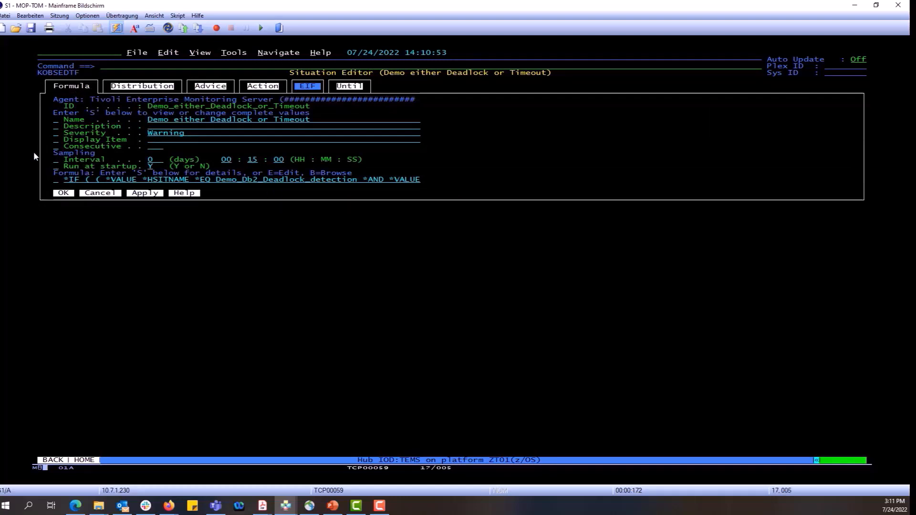
text(s)
key(Return)
key(Tab)
key(Tab)
key(Tab)
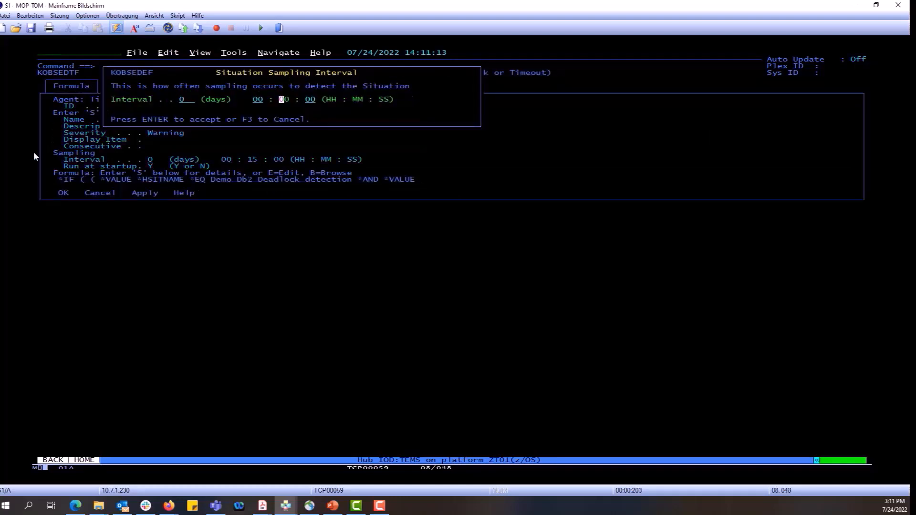
text(30)
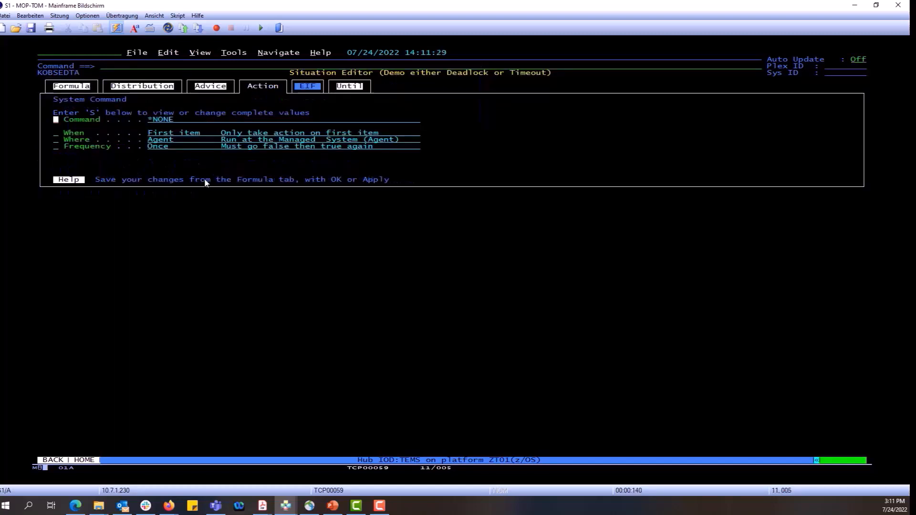
- Define the correlated situation's action as the system command S STCRD and return to its formula settings
key(Tab)
key(Return)
text(1)
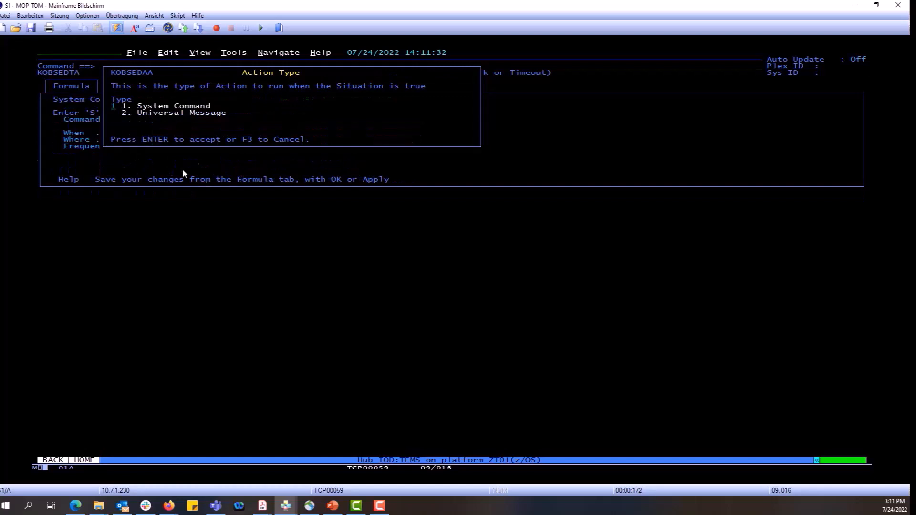
key(Return)
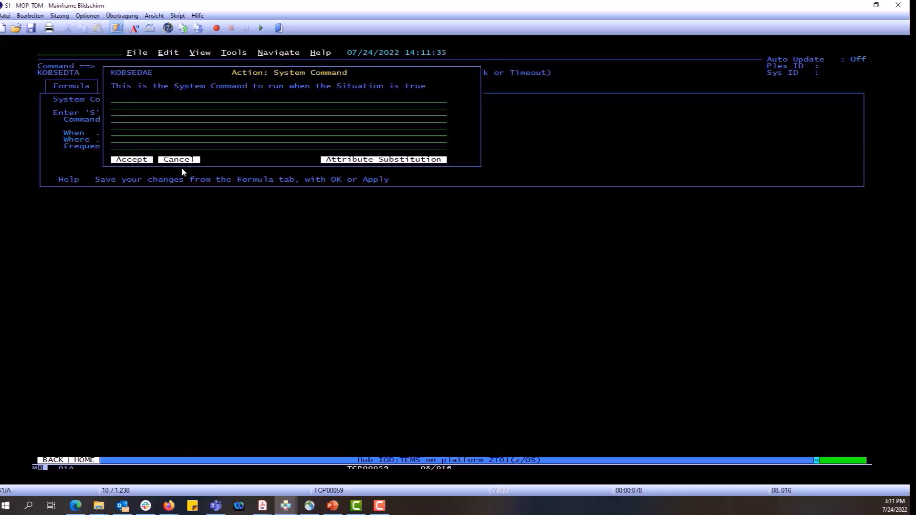
text(S STCRD)
click(140, 163)
click(78, 87)
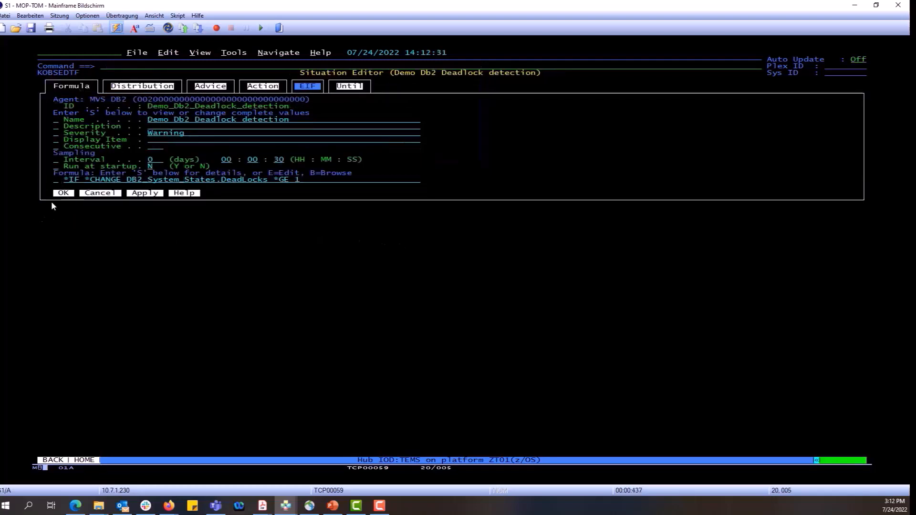
- Save the Demo Db2 Deadlock detection situation, and collapse MVS DB2 to expand Tivoli Enterprise Monitoring Server in the situation tree
click(63, 195)
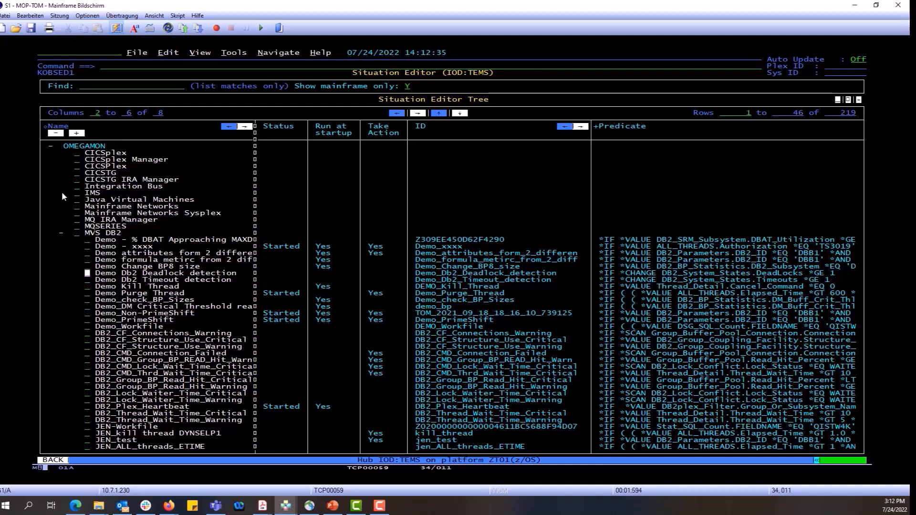
click(61, 233)
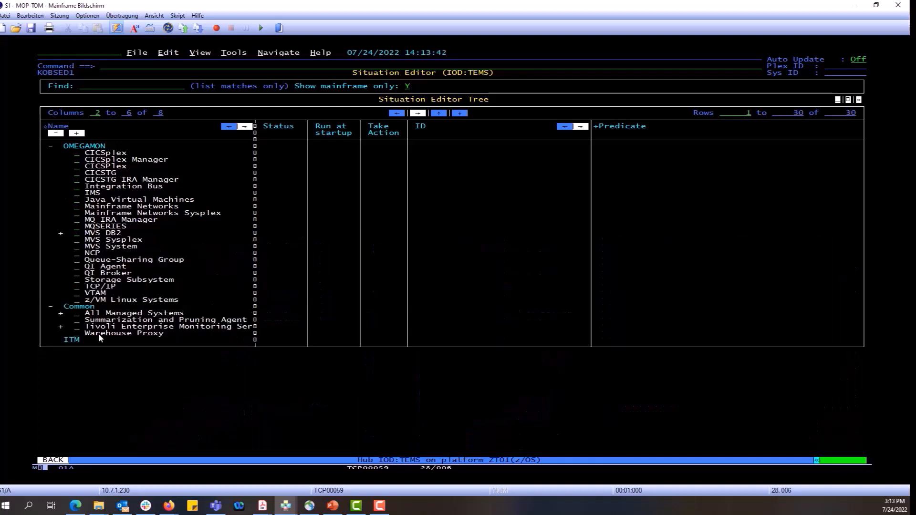
click(60, 327)
key(Return)
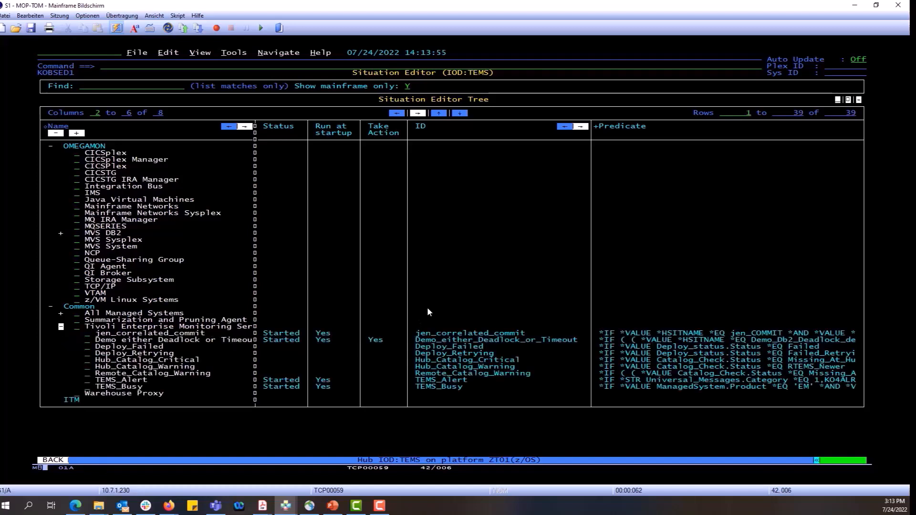
- Open the Demo either Deadlock or Timeout situation and display its full formula
click(86, 343)
text(s)
key(Return)
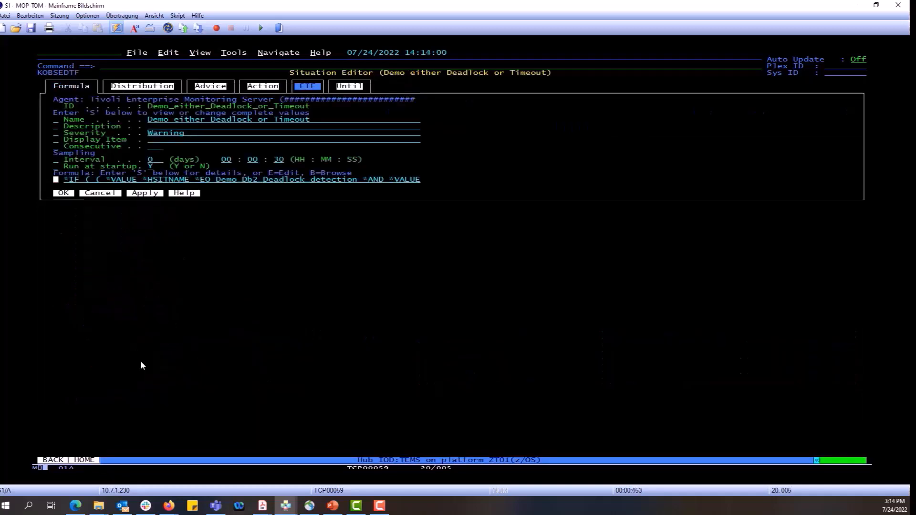
text(s)
key(Return)
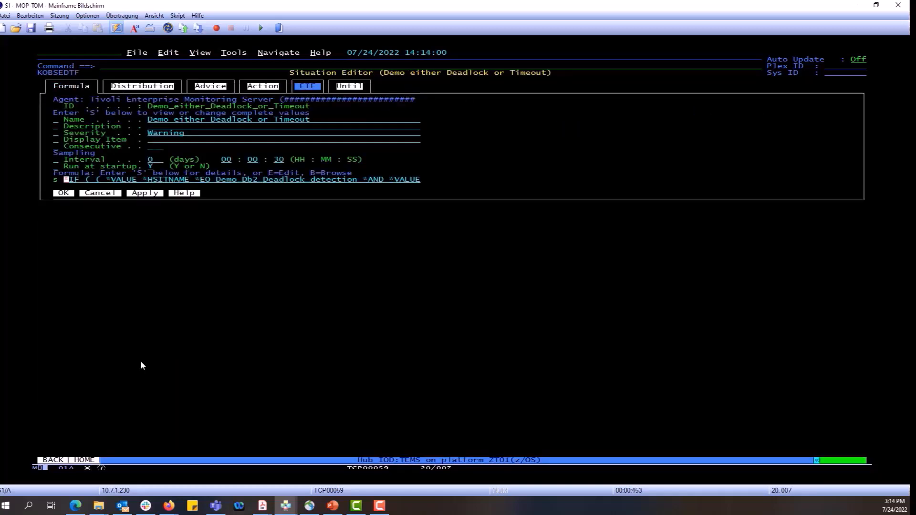